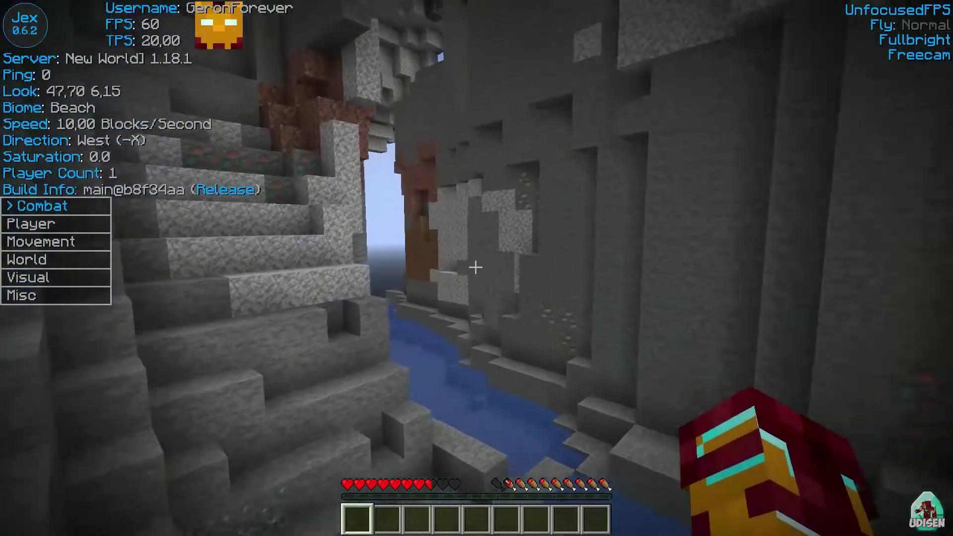
- Briefly show the Jex module panel, then browse the launcher to the Java Edition page
{"action": "key", "text": "Shift_R"}
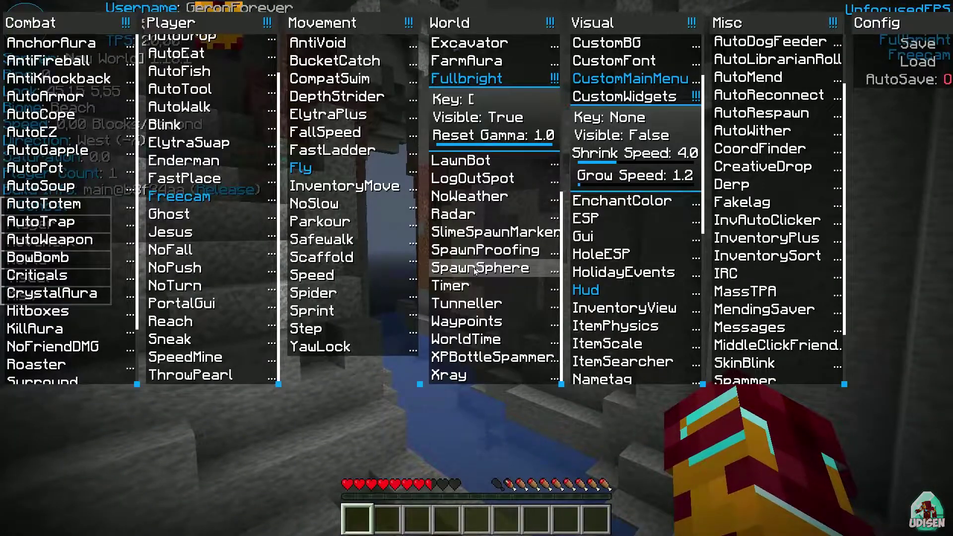
{"action": "key", "text": "Escape"}
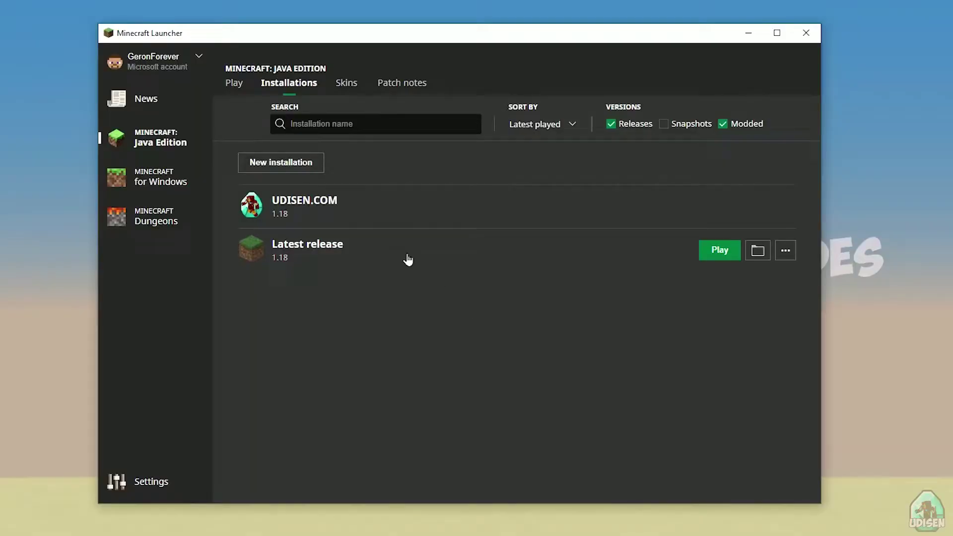
{"action": "left_click", "coordinate": [163, 181]}
{"action": "left_click", "coordinate": [149, 105]}
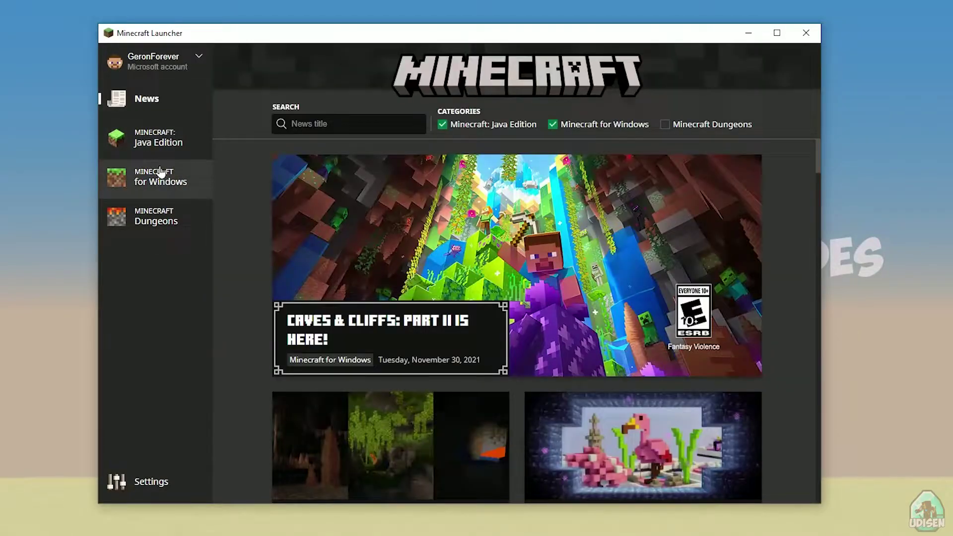
{"action": "left_click", "coordinate": [175, 142]}
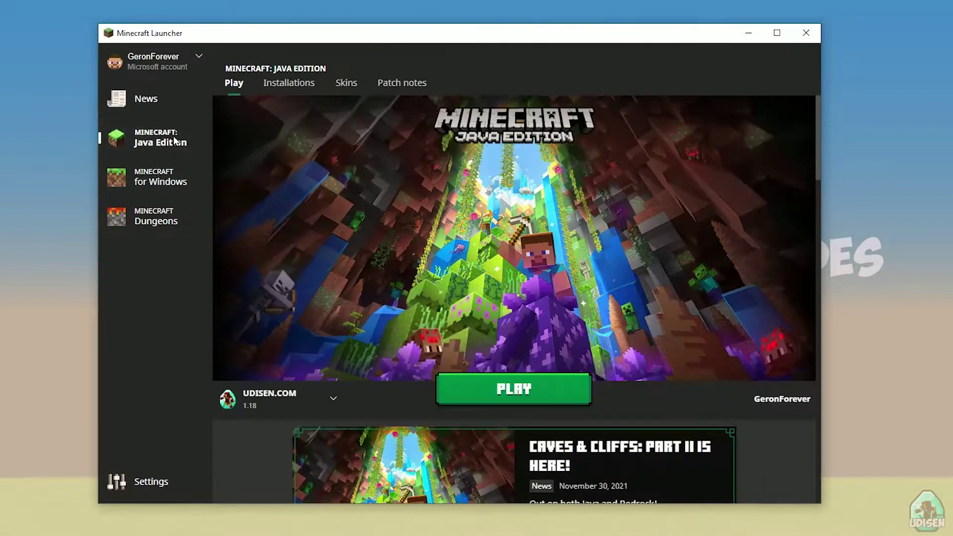
- Start a new Java Edition installation with a placeholder name, then cancel it
{"action": "left_click", "coordinate": [302, 86]}
{"action": "mouse_move", "coordinate": [362, 207]}
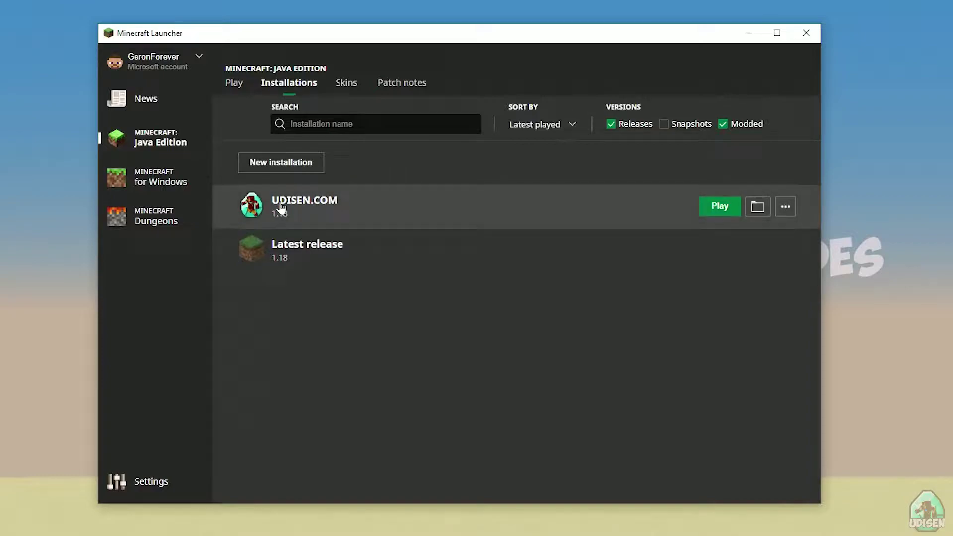
{"action": "left_click", "coordinate": [278, 163]}
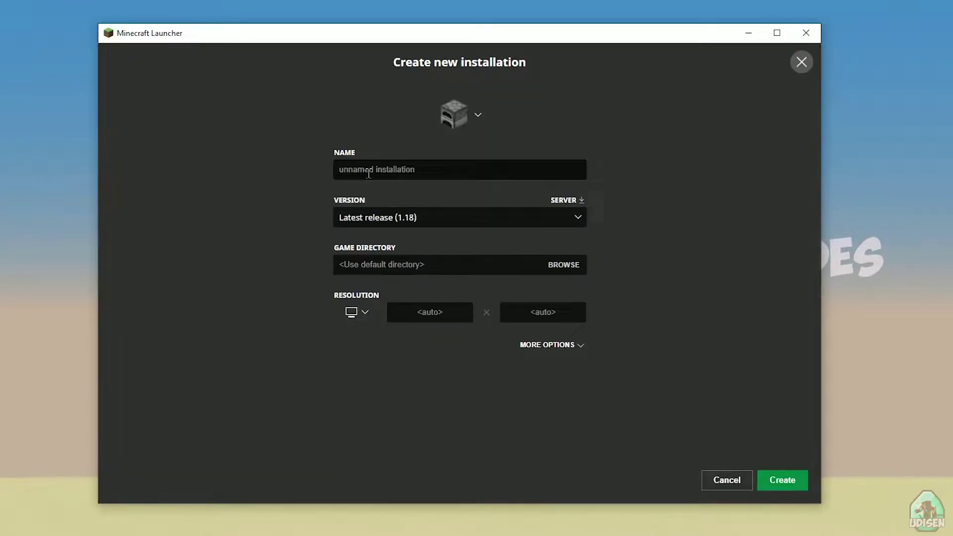
{"action": "type", "text": "jnghnmghngnhgn"}
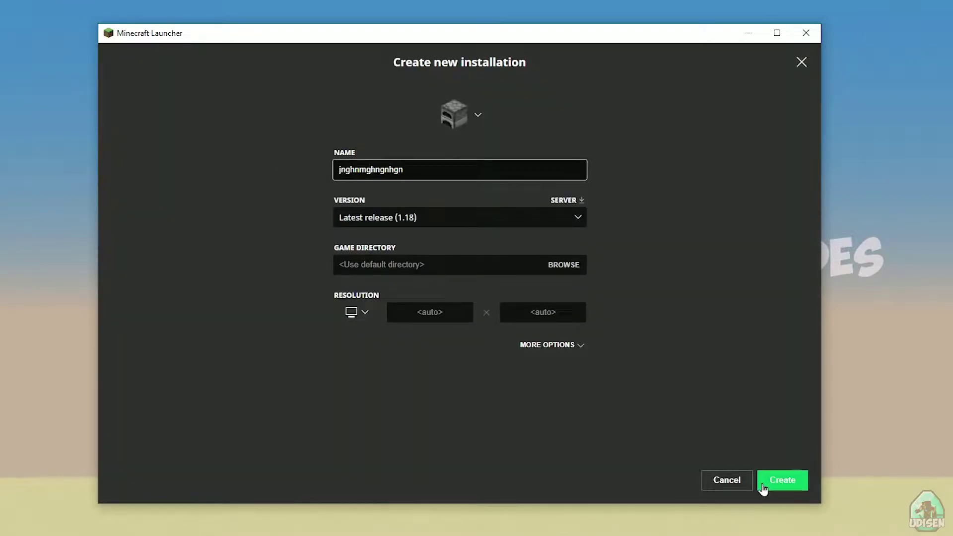
{"action": "left_click", "coordinate": [740, 480]}
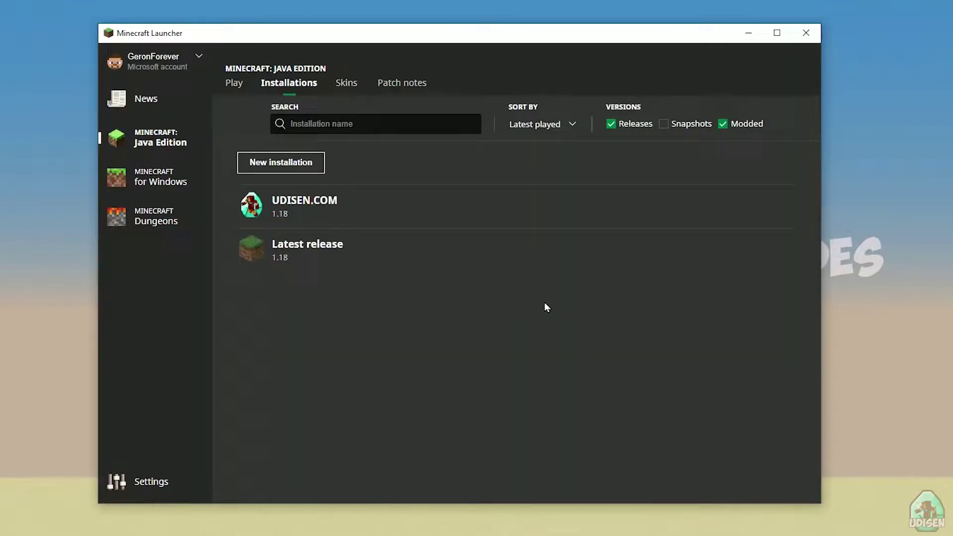
- In UDISEN.COM's settings, try release 1.18, then release 1.16.5-forge-36.2.8 as the version
{"action": "left_click", "coordinate": [348, 210]}
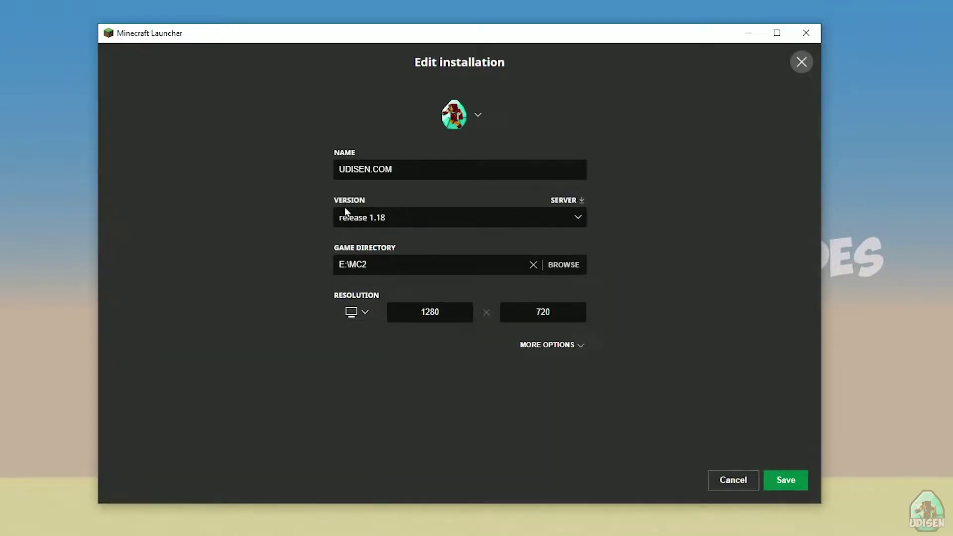
{"action": "left_click", "coordinate": [398, 219]}
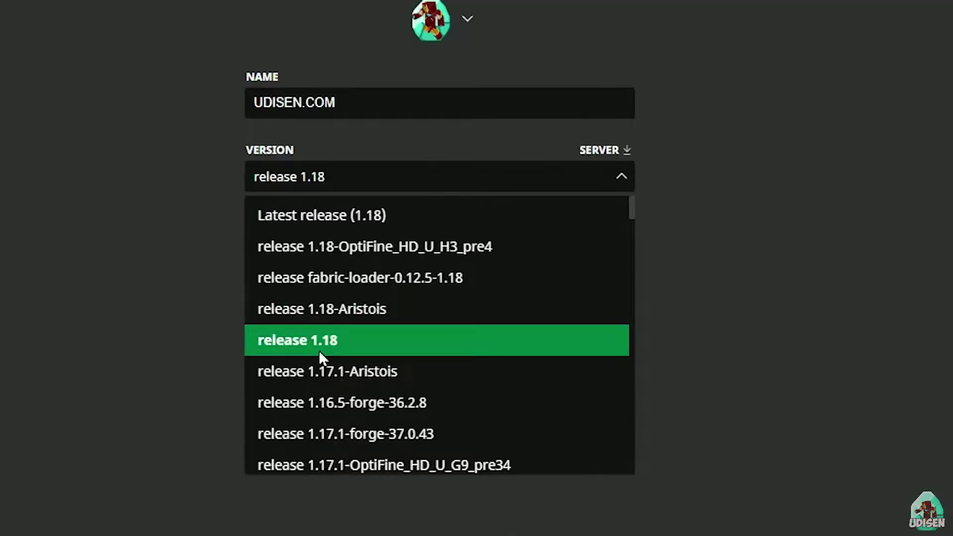
{"action": "left_click", "coordinate": [319, 350]}
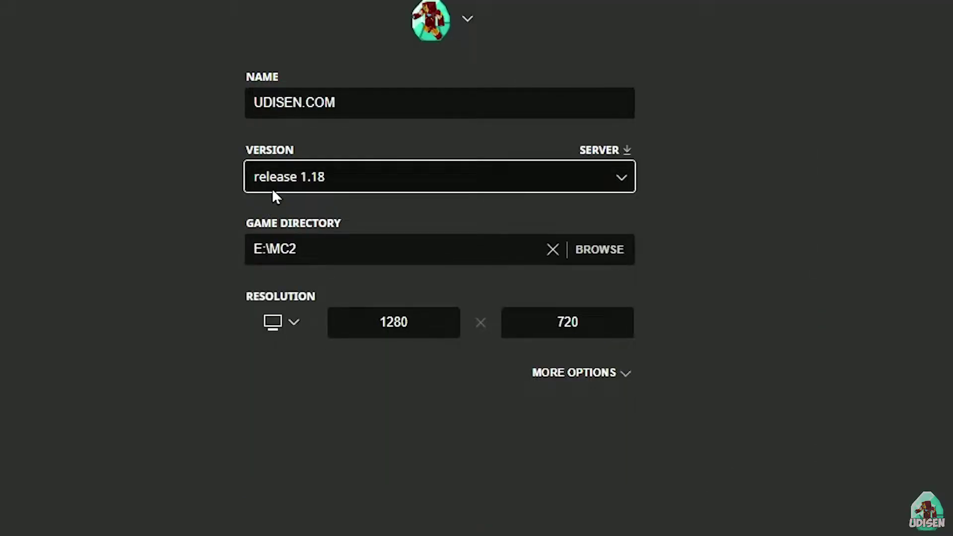
{"action": "left_click", "coordinate": [334, 176]}
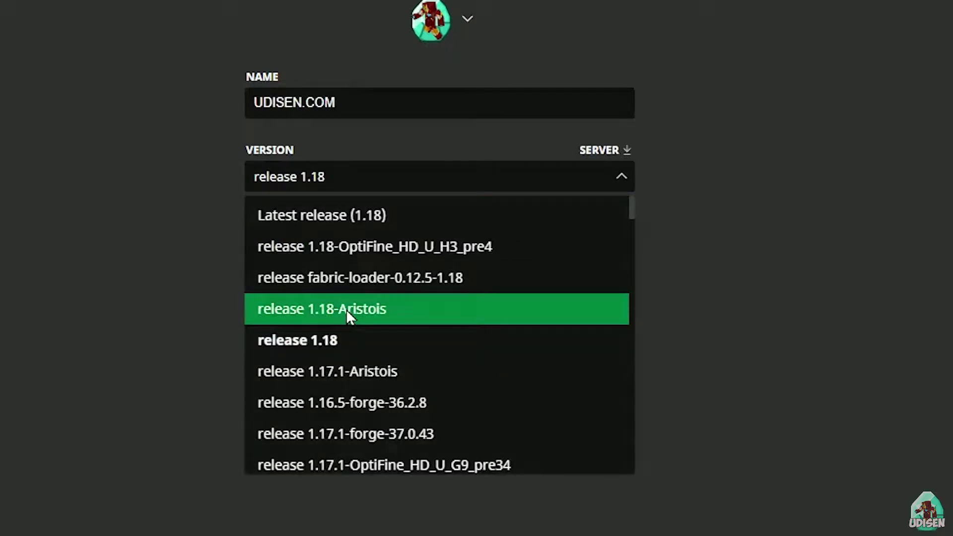
{"action": "scroll", "coordinate": [418, 284], "scroll_direction": "down", "scroll_amount": 3}
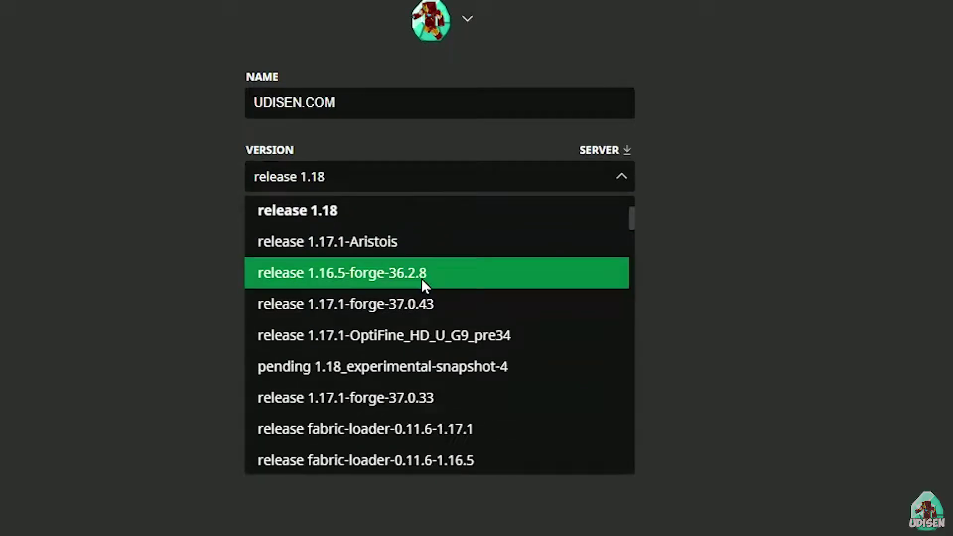
{"action": "left_click", "coordinate": [420, 278]}
- Try 1.18_experimental-snapshot-4, then set the version back to release 1.18 and close editing
{"action": "left_click", "coordinate": [392, 177]}
{"action": "scroll", "coordinate": [379, 298], "scroll_direction": "down", "scroll_amount": 3}
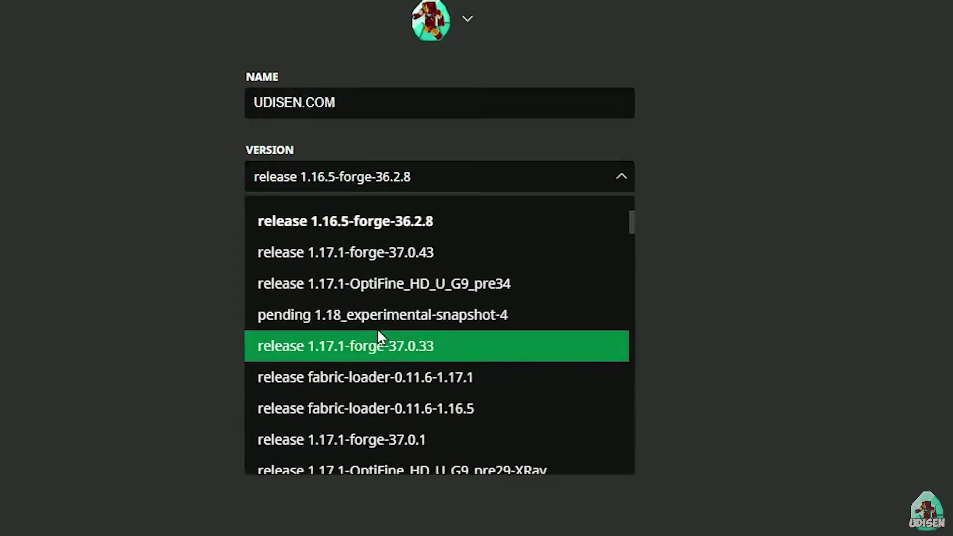
{"action": "scroll", "coordinate": [378, 332], "scroll_direction": "down", "scroll_amount": 3}
{"action": "scroll", "coordinate": [377, 310], "scroll_direction": "up", "scroll_amount": 3}
{"action": "left_click", "coordinate": [403, 322]}
{"action": "left_click", "coordinate": [487, 182]}
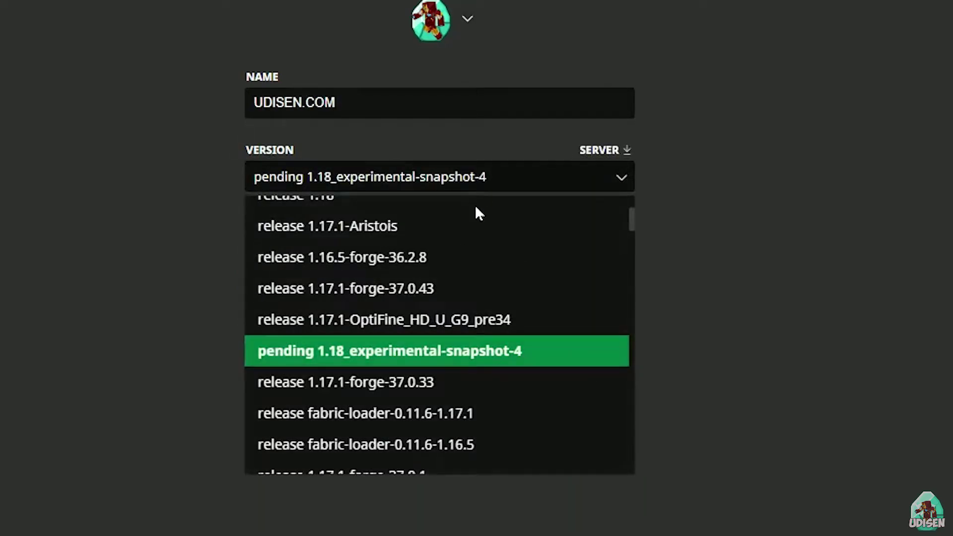
{"action": "scroll", "coordinate": [461, 258], "scroll_direction": "up", "scroll_amount": 3}
{"action": "left_click", "coordinate": [421, 324]}
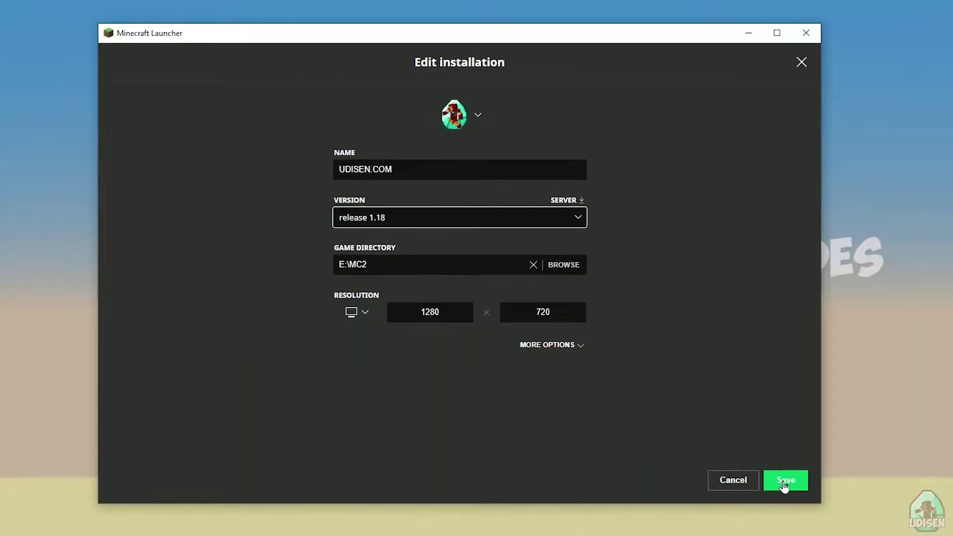
{"action": "left_click", "coordinate": [784, 481]}
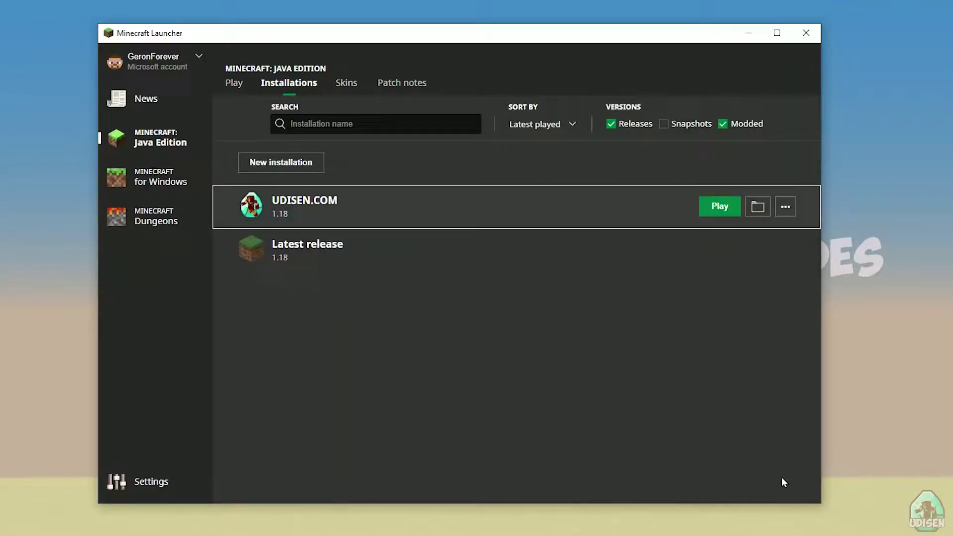
- Launch the UDISEN.COM installation and move the Downloads window toward the screen centre
{"action": "left_click", "coordinate": [717, 211]}
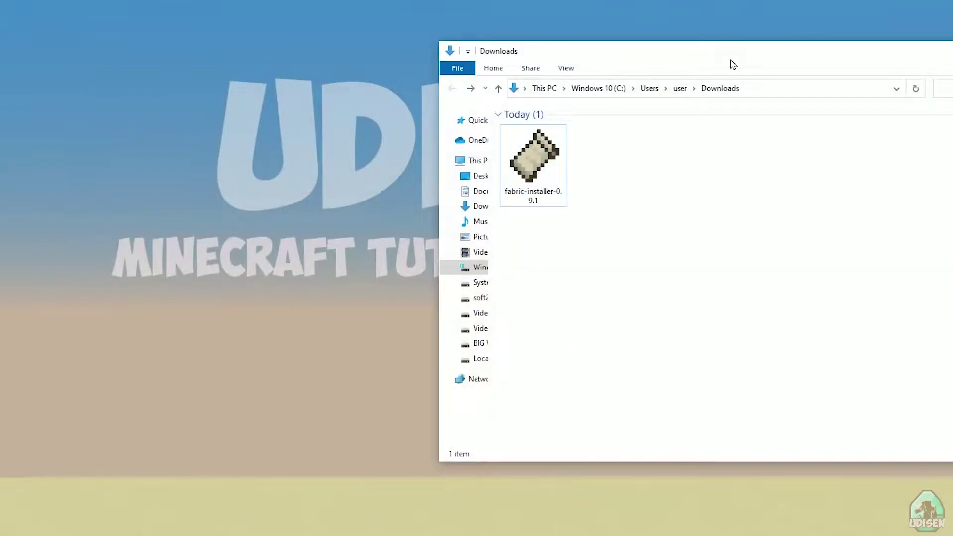
{"action": "mouse_move", "coordinate": [730, 65]}
{"action": "left_mouse_down"}
{"action": "mouse_move", "coordinate": [493, 72]}
{"action": "mouse_move", "coordinate": [500, 67]}
{"action": "left_mouse_up"}
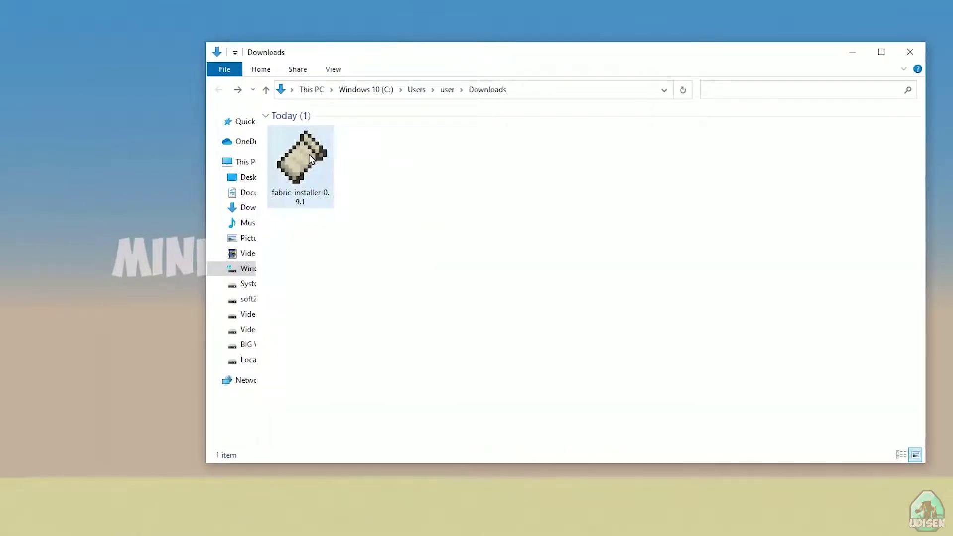
- Start fabric-installer-0.9.1 with Minecraft 1.18, checking the server options before returning to client
{"action": "double_click", "coordinate": [311, 159]}
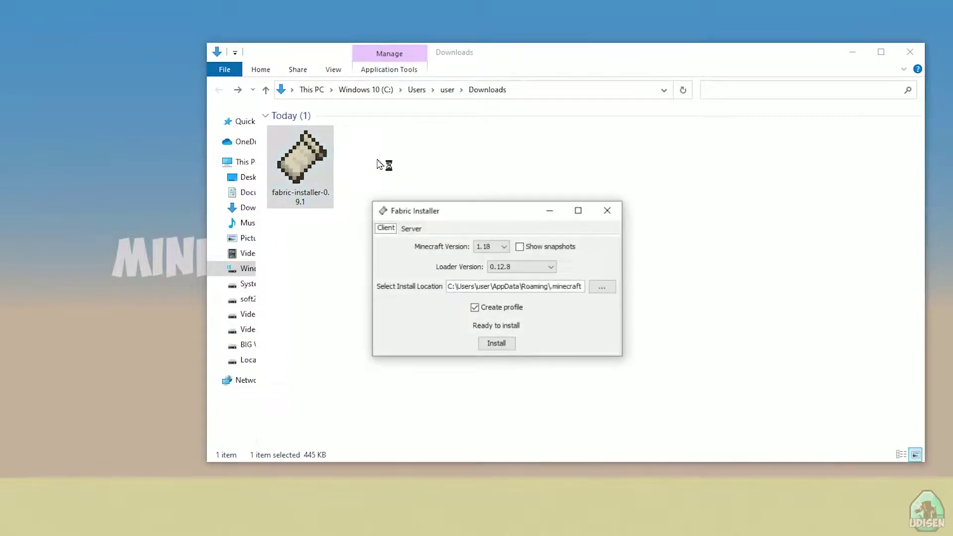
{"action": "left_click_drag", "start_coordinate": [485, 214], "coordinate": [518, 179]}
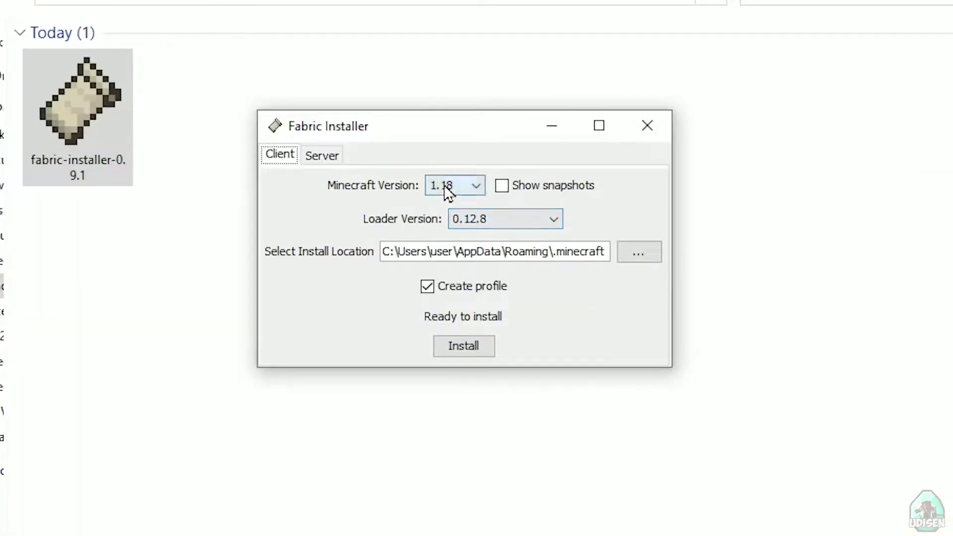
{"action": "left_click", "coordinate": [444, 184]}
{"action": "left_click", "coordinate": [444, 185]}
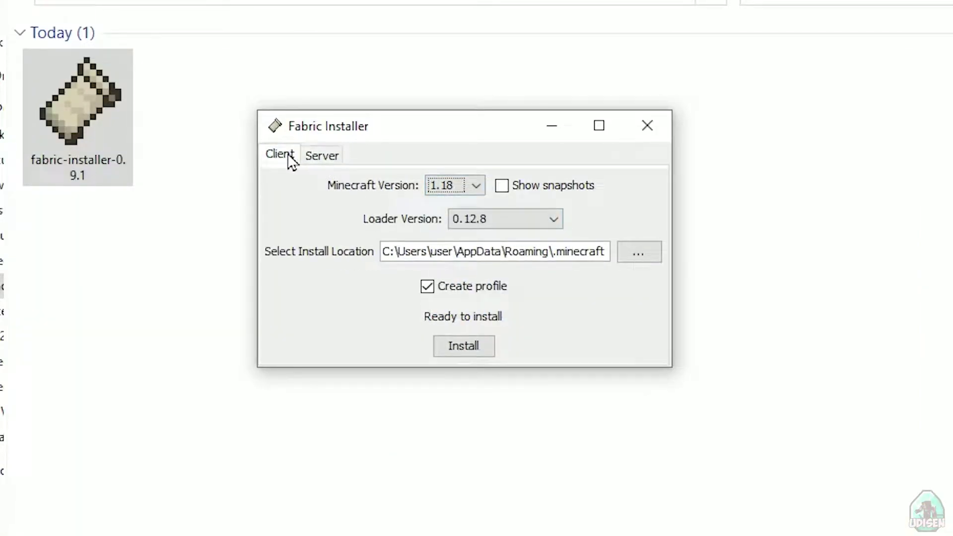
{"action": "left_click", "coordinate": [320, 158]}
{"action": "left_click", "coordinate": [289, 158]}
- Keep loader version 0.12.8 and Minecraft version 1.18 in the installer
{"action": "left_click", "coordinate": [490, 218]}
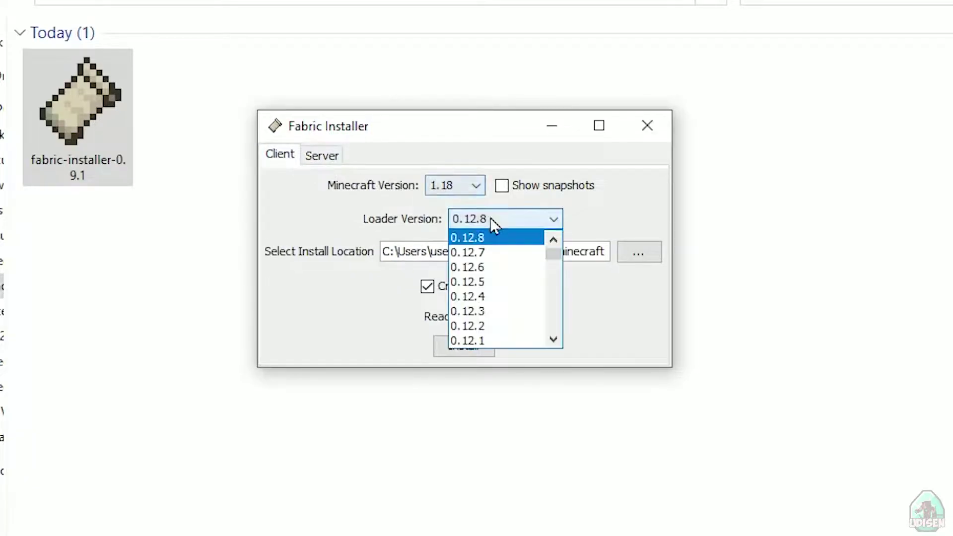
{"action": "left_click", "coordinate": [379, 215]}
{"action": "left_click", "coordinate": [454, 187]}
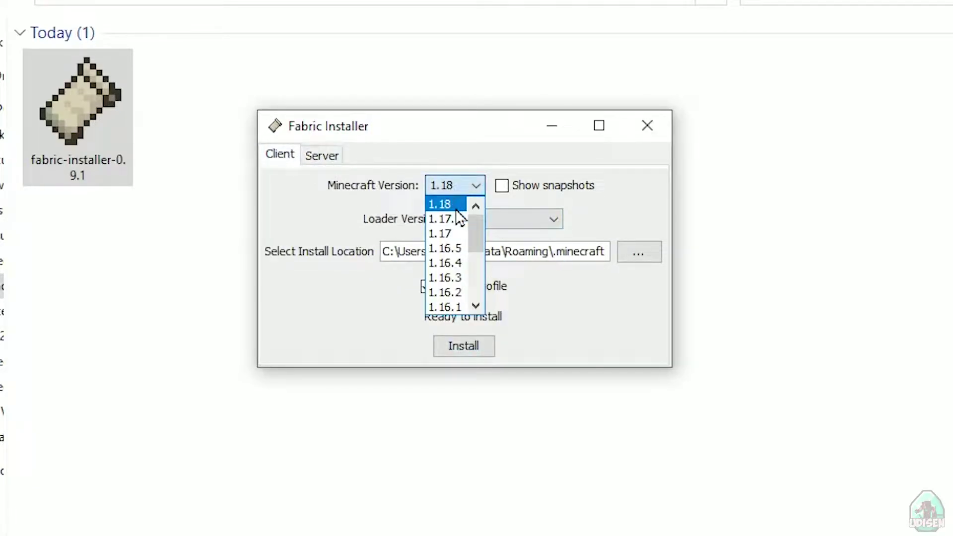
{"action": "left_click", "coordinate": [446, 206]}
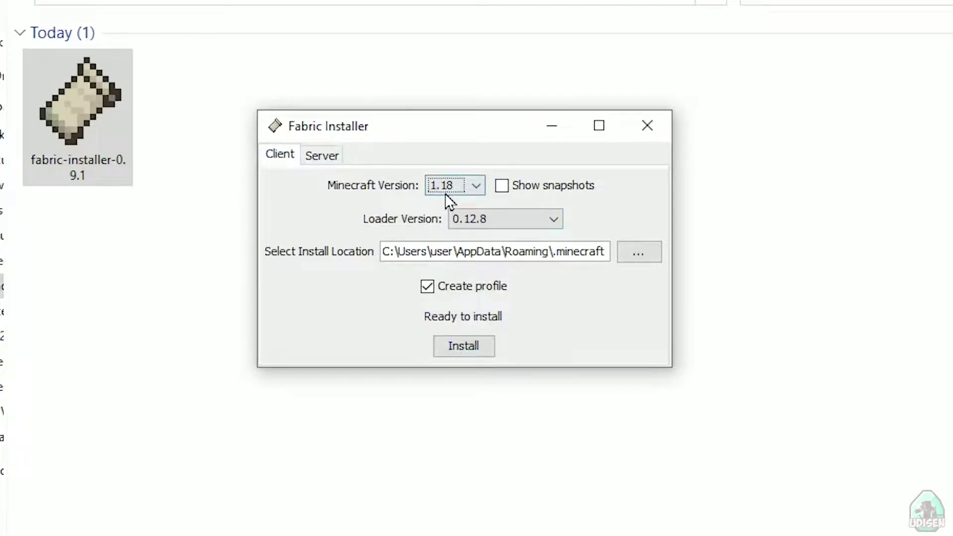
{"action": "left_click", "coordinate": [447, 189]}
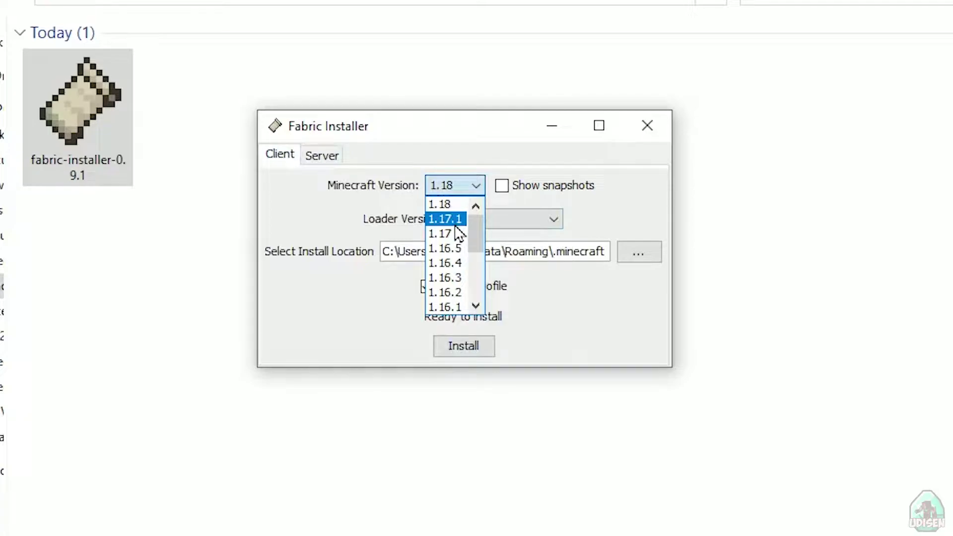
{"action": "scroll", "coordinate": [458, 259], "scroll_direction": "down", "scroll_amount": 3}
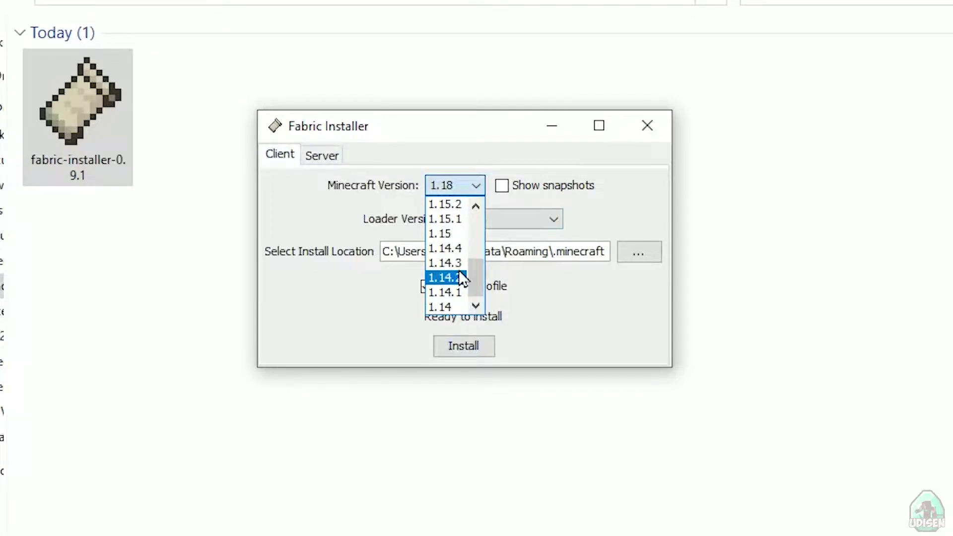
{"action": "scroll", "coordinate": [461, 218], "scroll_direction": "up", "scroll_amount": 3}
{"action": "left_click", "coordinate": [457, 210]}
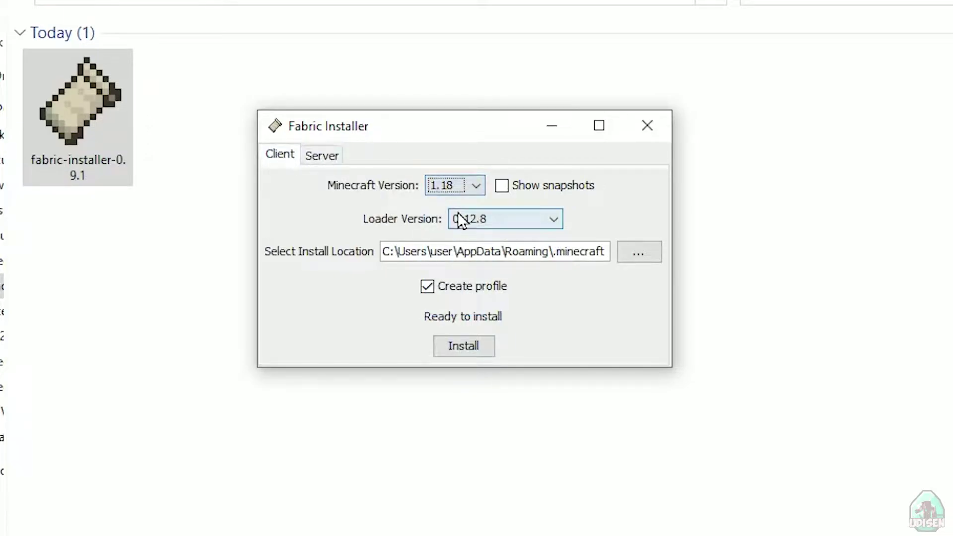
- Install Fabric loader 0.12.8 for 1.18, acknowledge the success message, and close the installer
{"action": "left_click", "coordinate": [454, 344]}
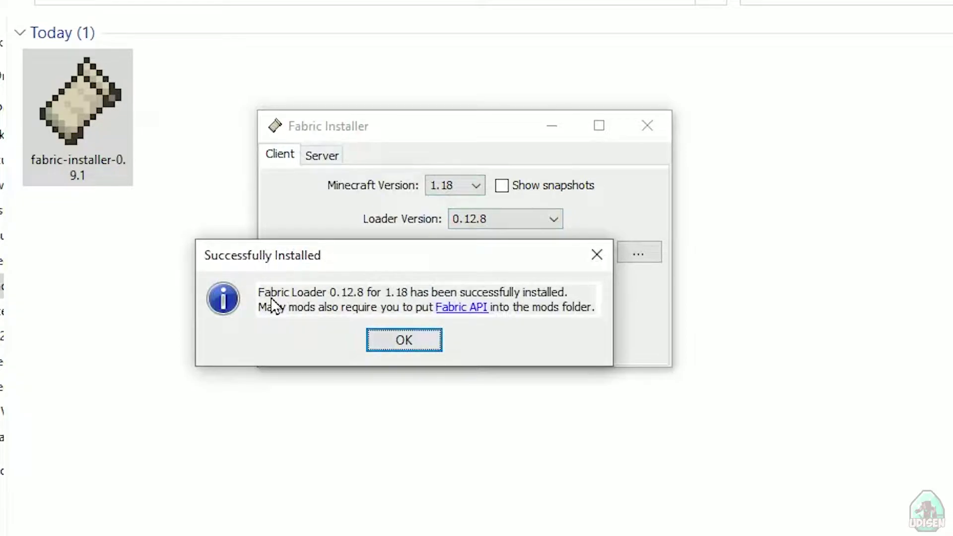
{"action": "left_click", "coordinate": [401, 342]}
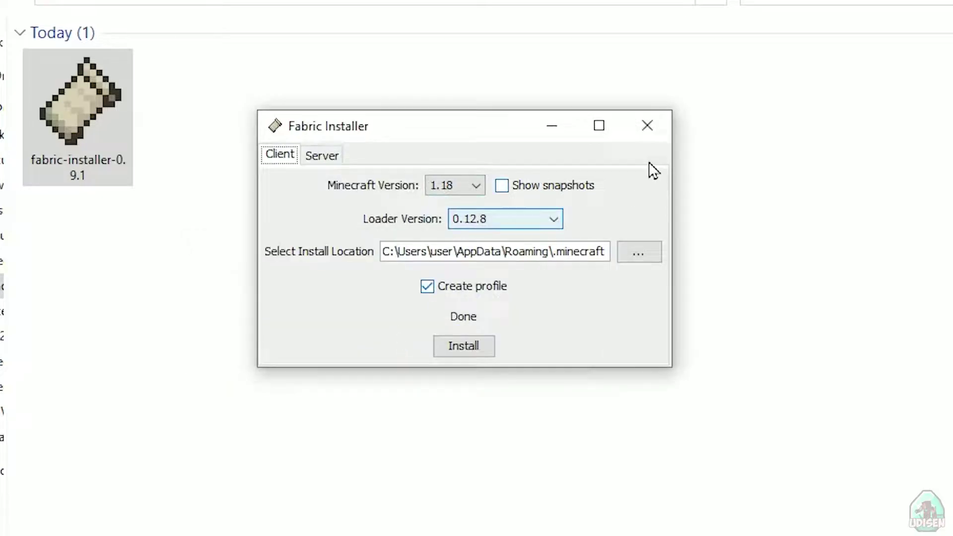
{"action": "left_click", "coordinate": [648, 130]}
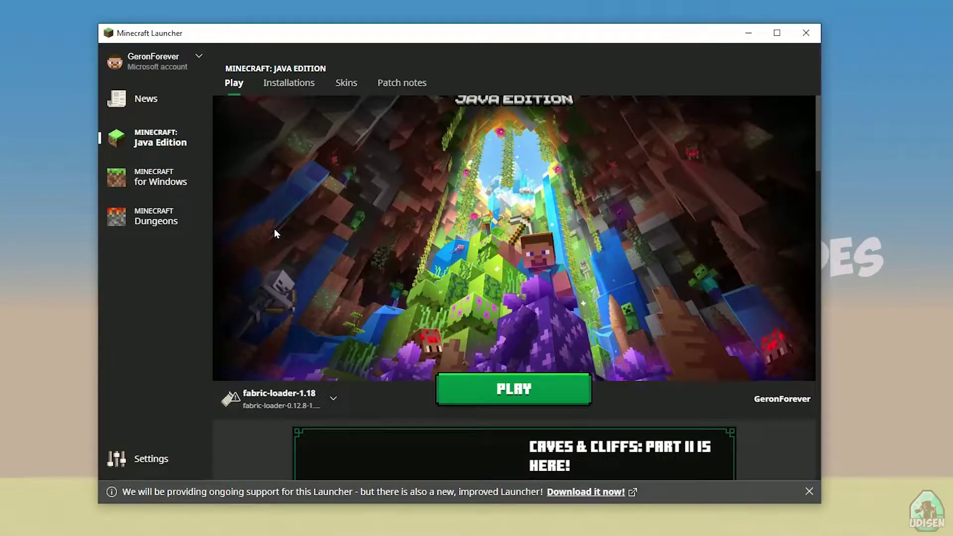
- Give the fabric-loader-1.18 installation a 1280 × 720 resolution and save it
{"action": "left_click", "coordinate": [290, 93]}
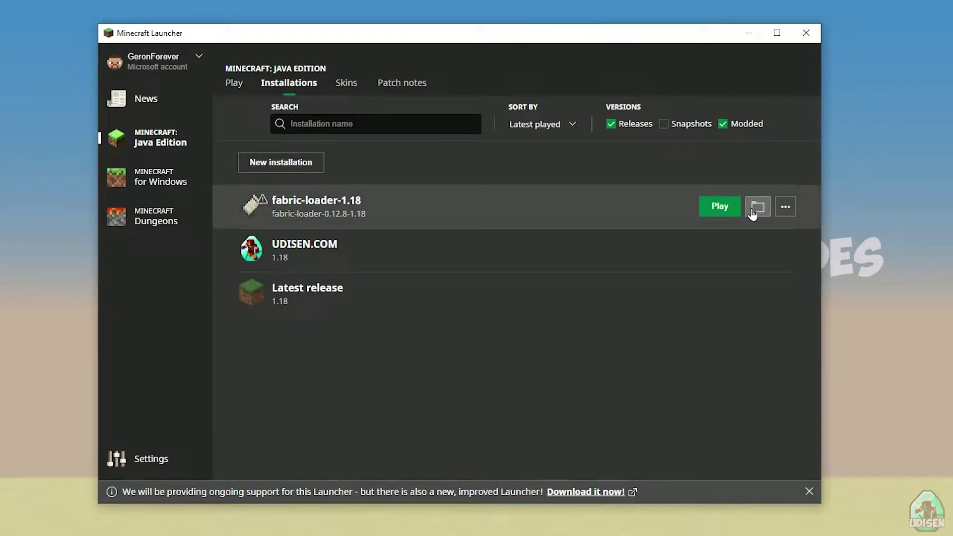
{"action": "left_click", "coordinate": [522, 211]}
{"action": "left_click", "coordinate": [448, 342]}
{"action": "type", "text": "1280"}
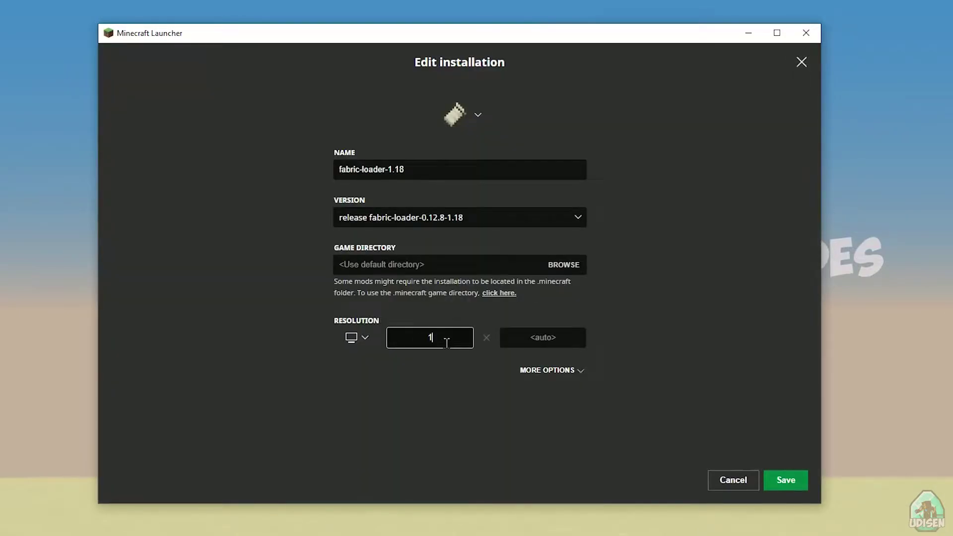
{"action": "left_click", "coordinate": [544, 337]}
{"action": "type", "text": "720"}
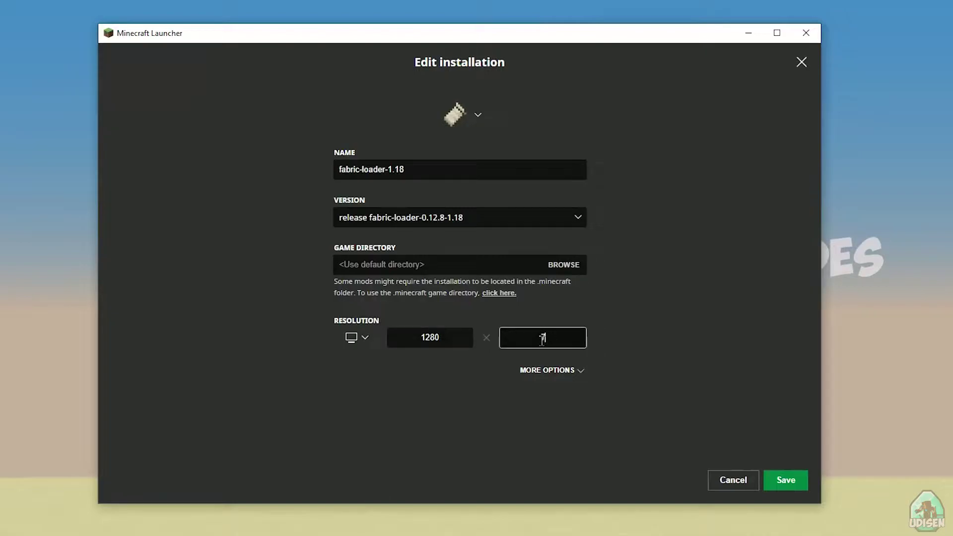
{"action": "left_click", "coordinate": [786, 480]}
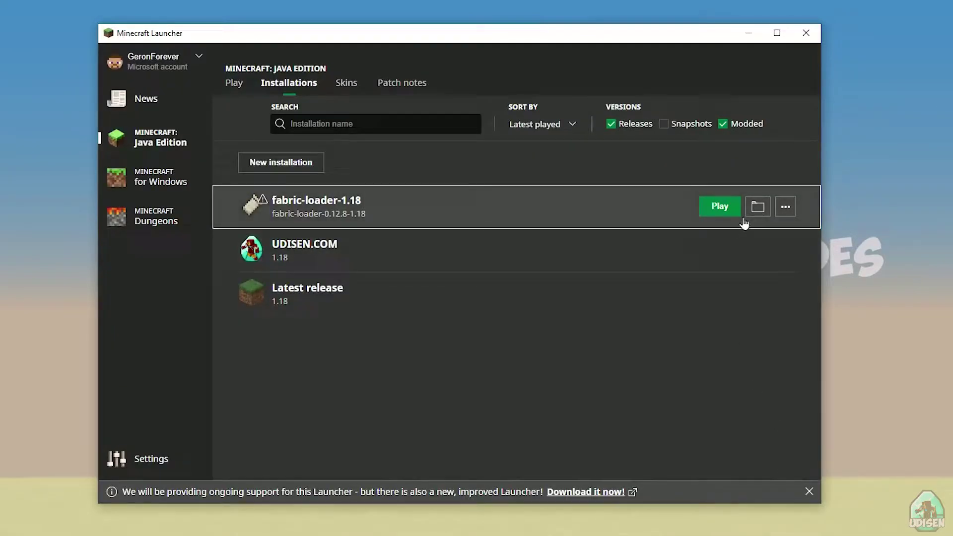
- Open the installation's mods folder and move its window to the upper left
{"action": "left_click", "coordinate": [758, 210]}
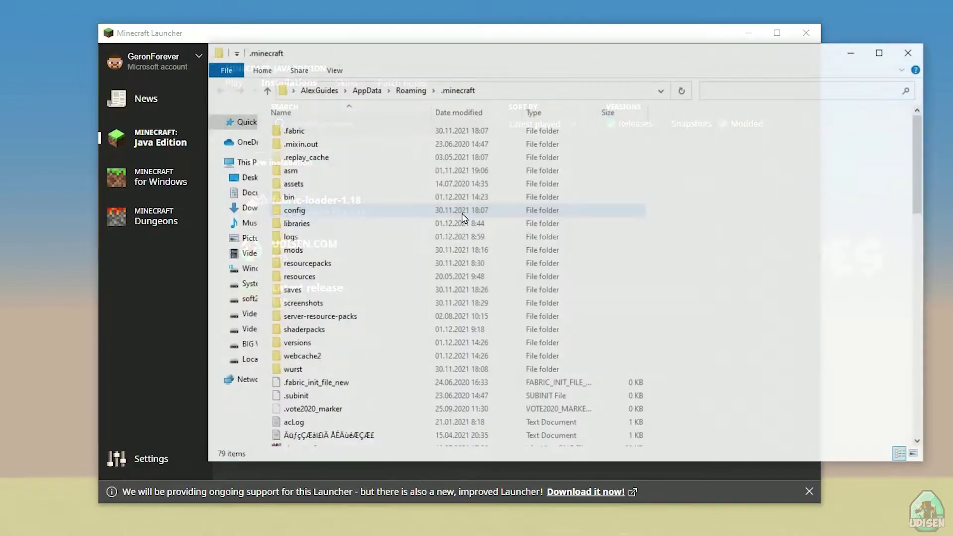
{"action": "left_click", "coordinate": [372, 250]}
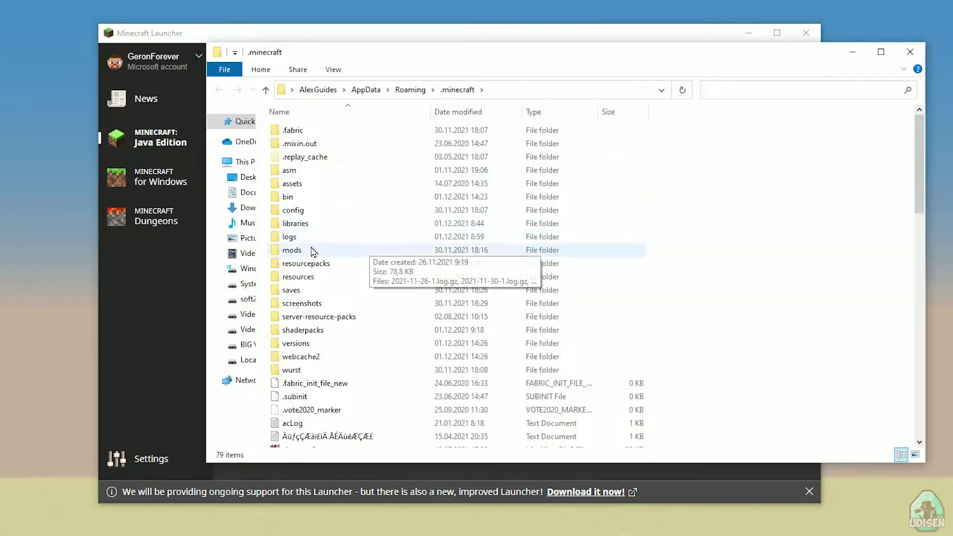
{"action": "left_click", "coordinate": [281, 263]}
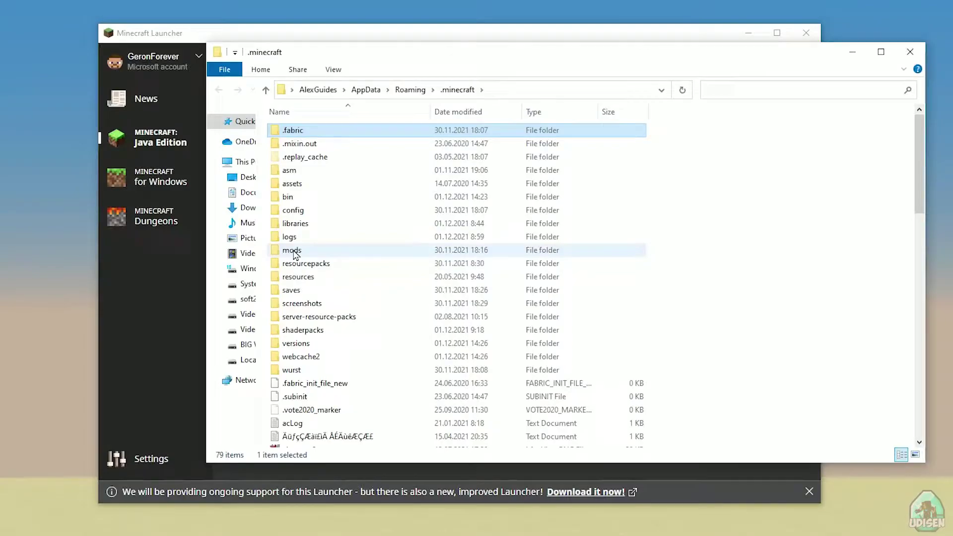
{"action": "double_click", "coordinate": [294, 252]}
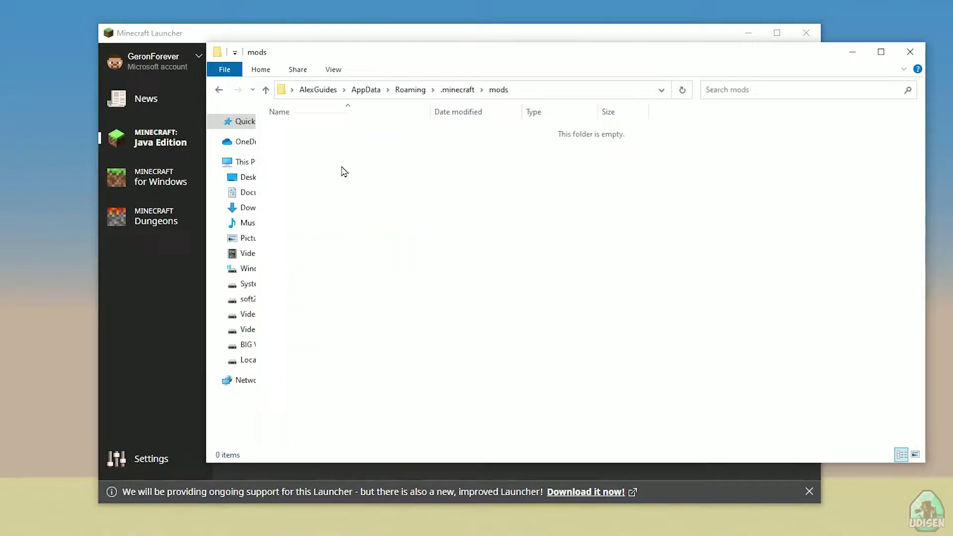
{"action": "mouse_move", "coordinate": [408, 54]}
{"action": "left_mouse_down"}
{"action": "mouse_move", "coordinate": [334, 64]}
{"action": "mouse_move", "coordinate": [230, 47]}
{"action": "mouse_move", "coordinate": [229, 38]}
{"action": "left_mouse_up"}
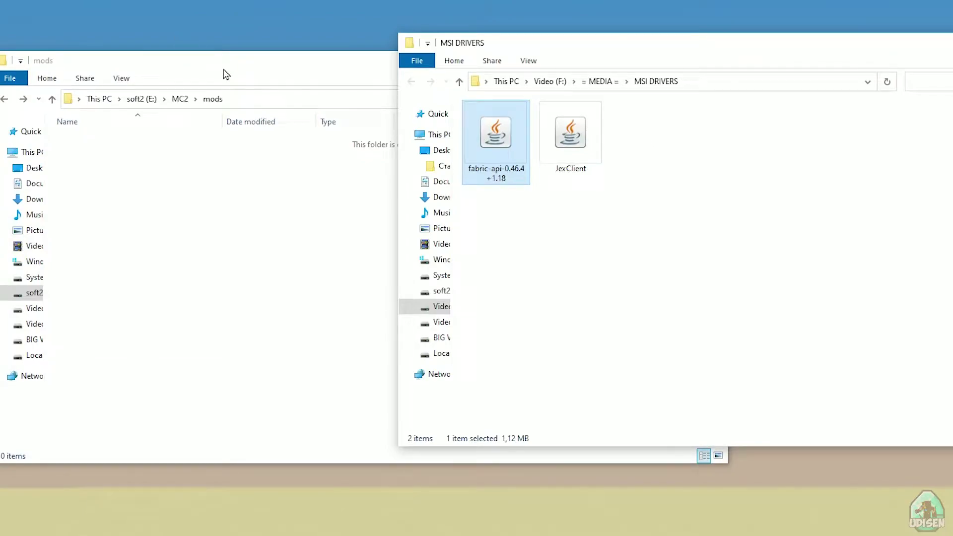
{"action": "left_click_drag", "start_coordinate": [227, 71], "coordinate": [197, 46]}
- Copy the fabric-api-0.46.4+1.18 and JexClient jars into the mods folder
{"action": "left_click", "coordinate": [909, 218]}
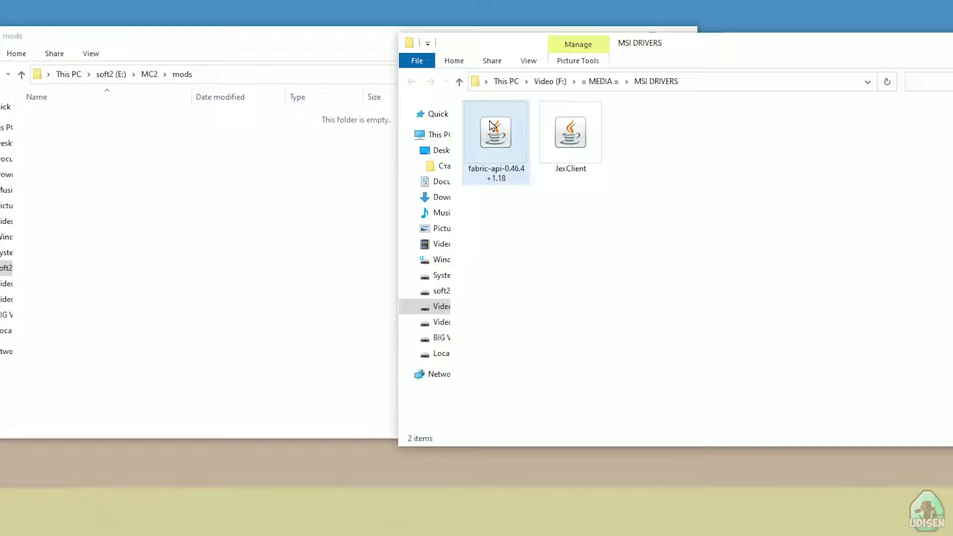
{"action": "left_click_drag", "start_coordinate": [490, 125], "coordinate": [72, 219]}
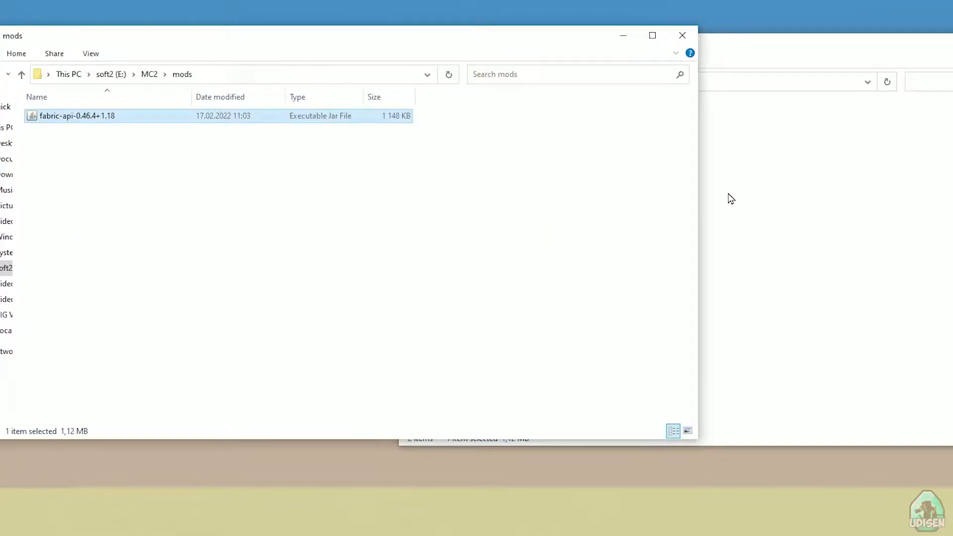
{"action": "left_click", "coordinate": [813, 228]}
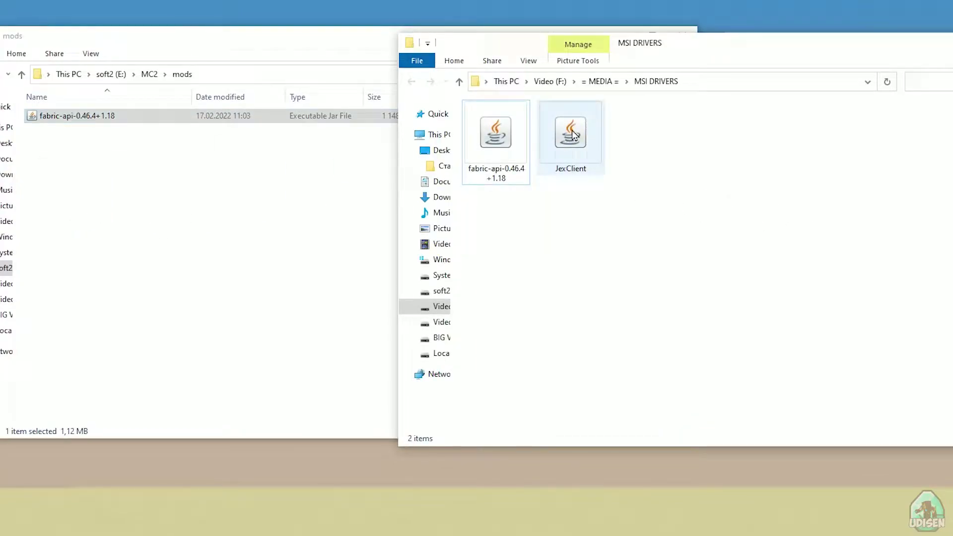
{"action": "left_click_drag", "start_coordinate": [572, 134], "coordinate": [136, 219]}
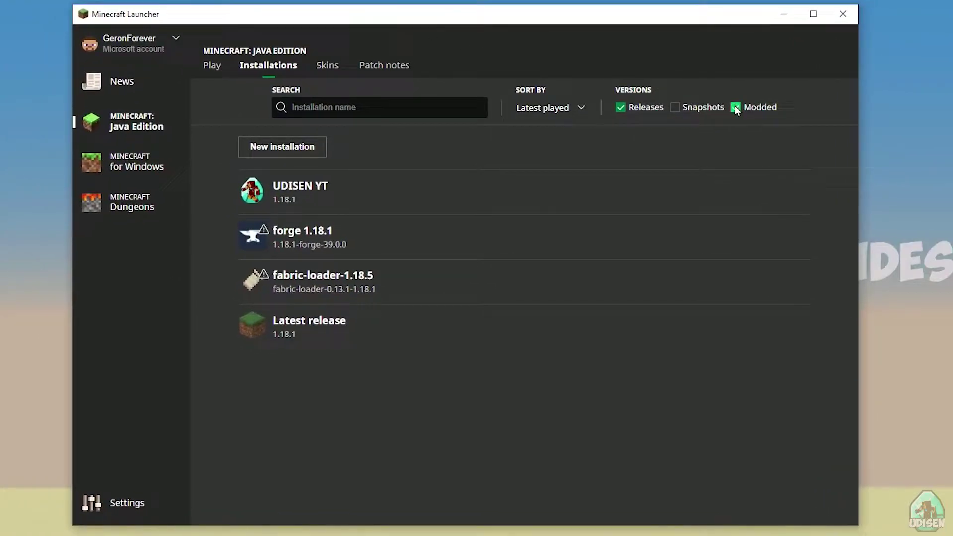
- Open the fabric-loader-1.18.5 installation and rename it to 'fabric'
{"action": "left_click", "coordinate": [735, 108]}
{"action": "left_click", "coordinate": [735, 108]}
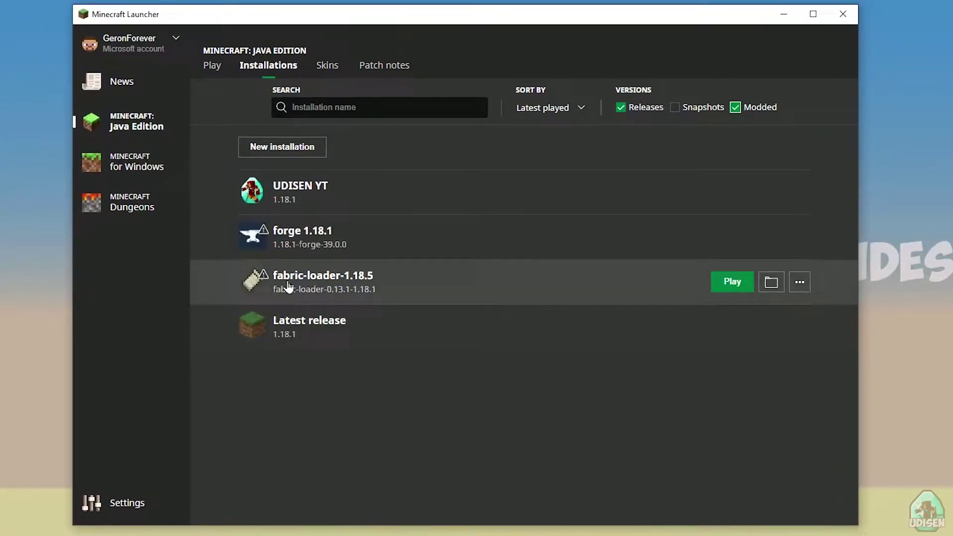
{"action": "left_click", "coordinate": [289, 286]}
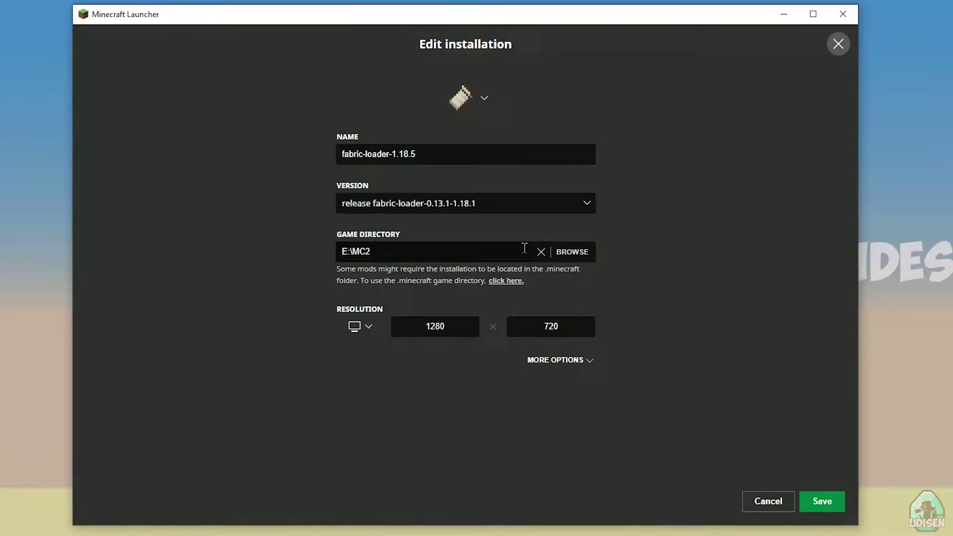
{"action": "left_click", "coordinate": [443, 149]}
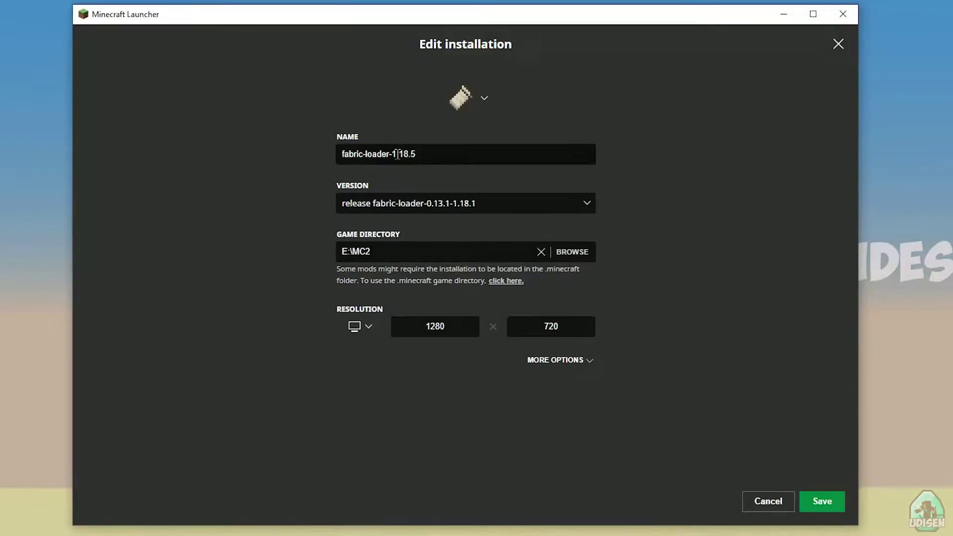
{"action": "left_click_drag", "start_coordinate": [382, 154], "coordinate": [407, 153]}
{"action": "type", "text": "HGNHGNGNGNG"}
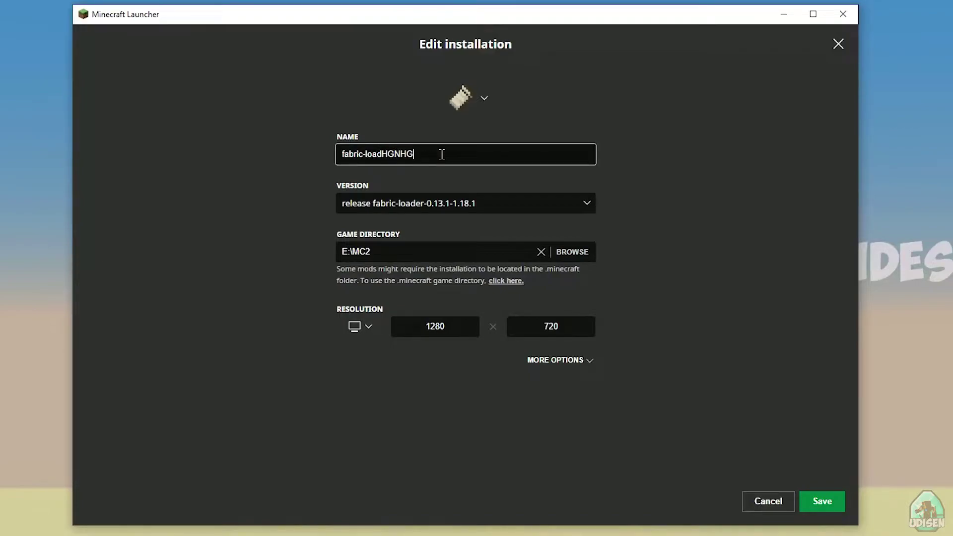
{"action": "left_click_drag", "start_coordinate": [363, 153], "coordinate": [521, 155]}
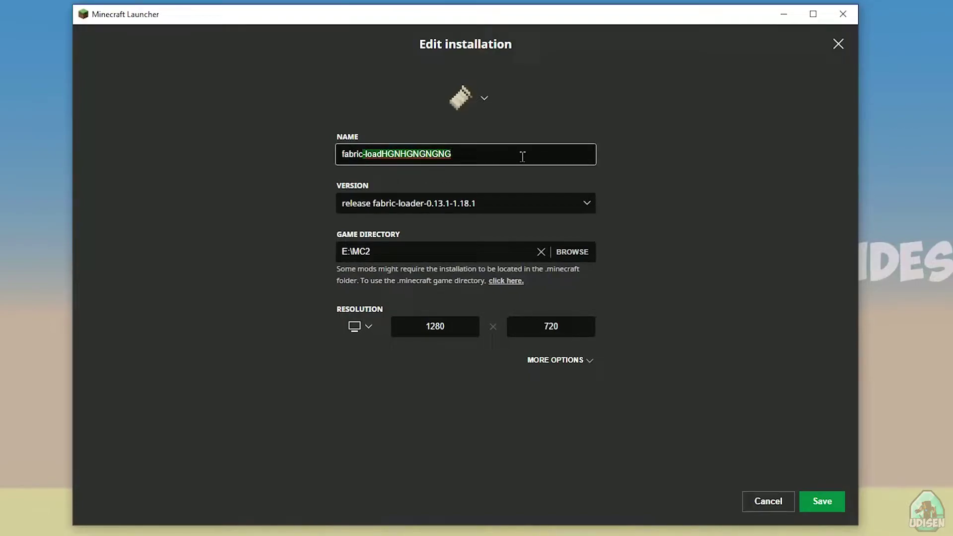
{"action": "key", "text": "BackSpace"}
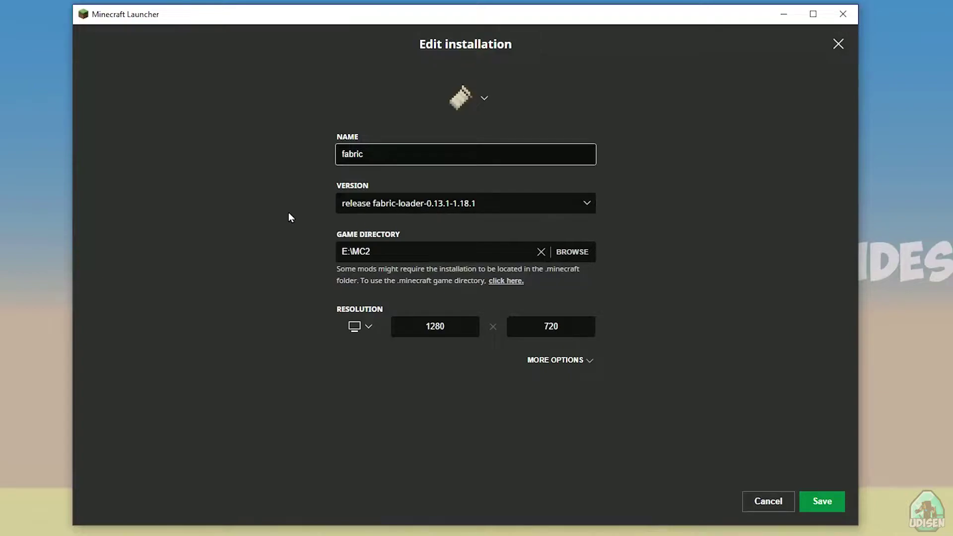
{"action": "left_click", "coordinate": [288, 212]}
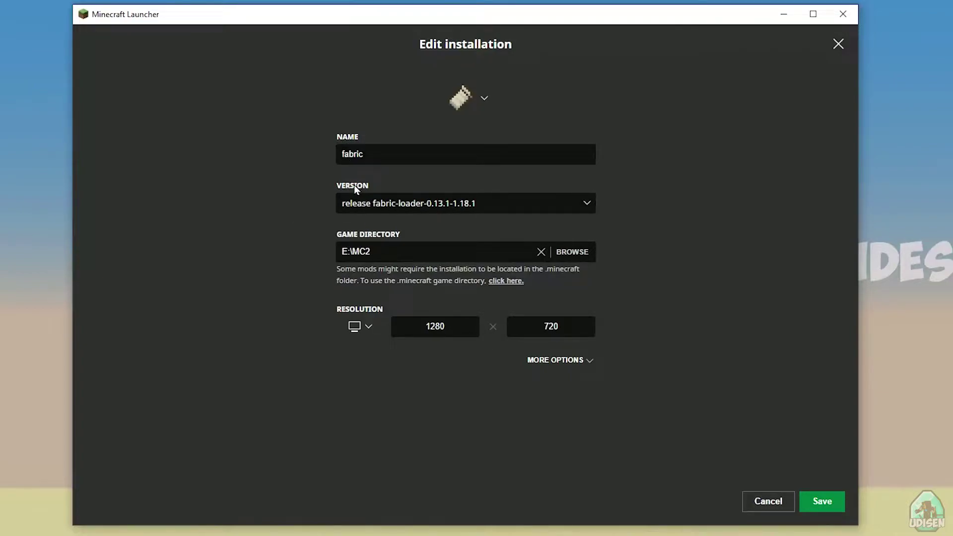
- Keep fabric-loader-0.13.1-1.18.1 as the version and save the installation
{"action": "left_click", "coordinate": [360, 202]}
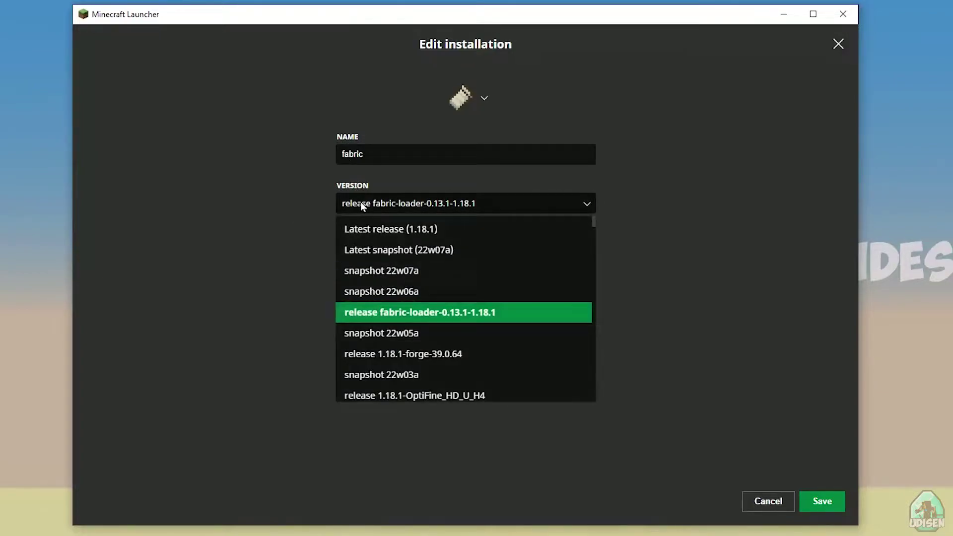
{"action": "left_click", "coordinate": [397, 318]}
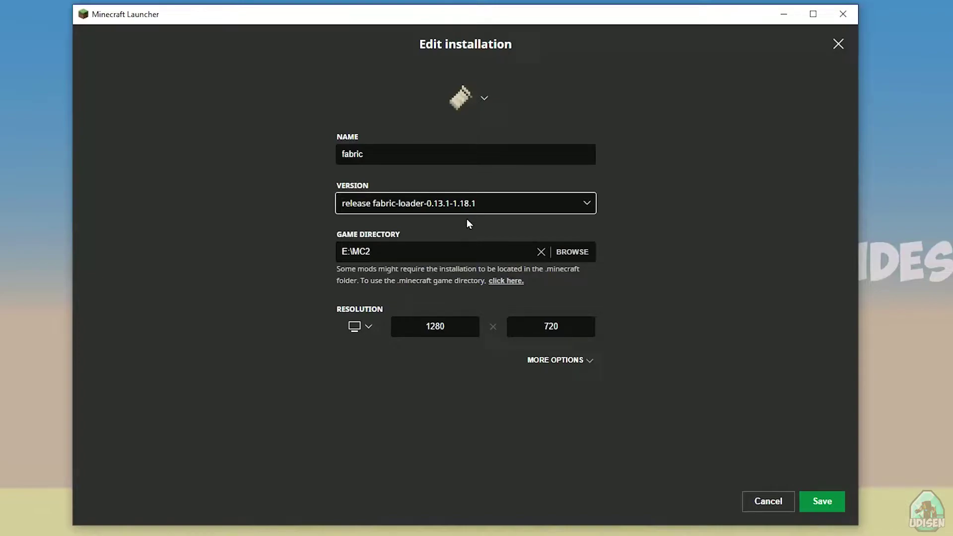
{"action": "left_click", "coordinate": [351, 206]}
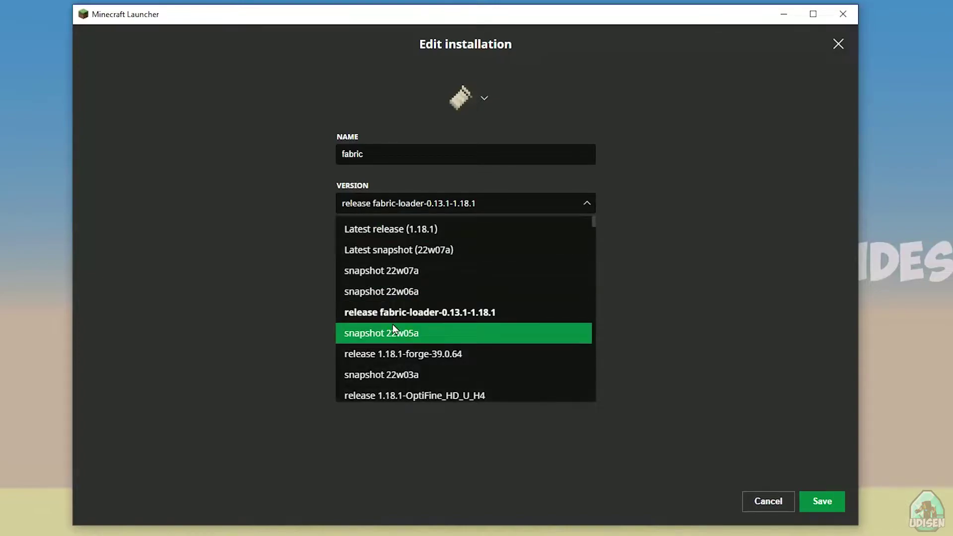
{"action": "scroll", "coordinate": [374, 317], "scroll_direction": "down", "scroll_amount": 3}
{"action": "scroll", "coordinate": [404, 311], "scroll_direction": "up", "scroll_amount": 3}
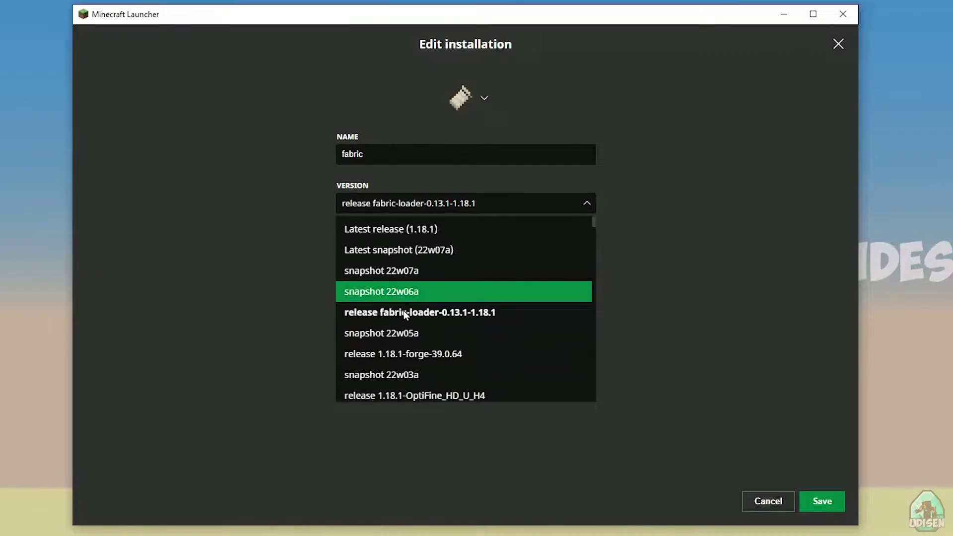
{"action": "left_click", "coordinate": [403, 311]}
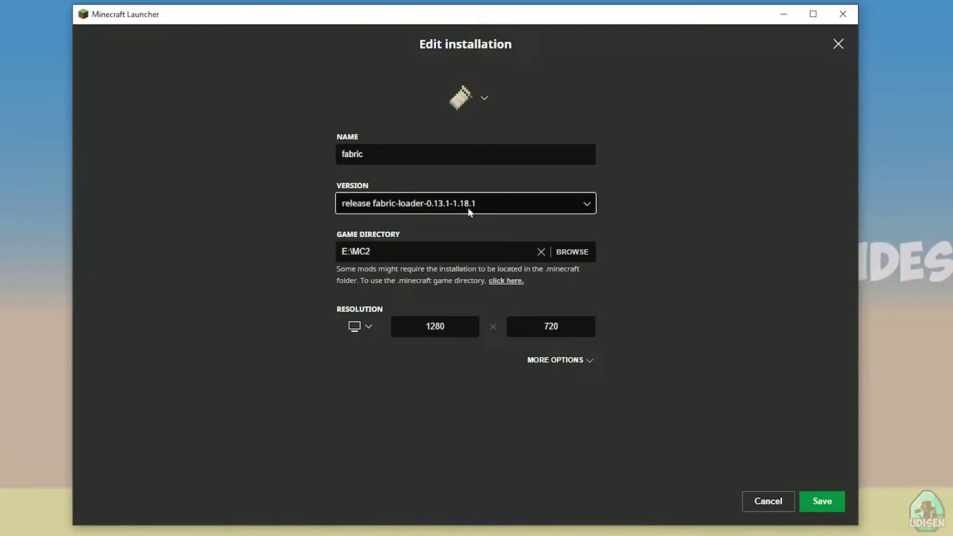
{"action": "left_click", "coordinate": [822, 502]}
- Launch the fabric installation and load New World from the Singleplayer list
{"action": "left_click", "coordinate": [725, 279]}
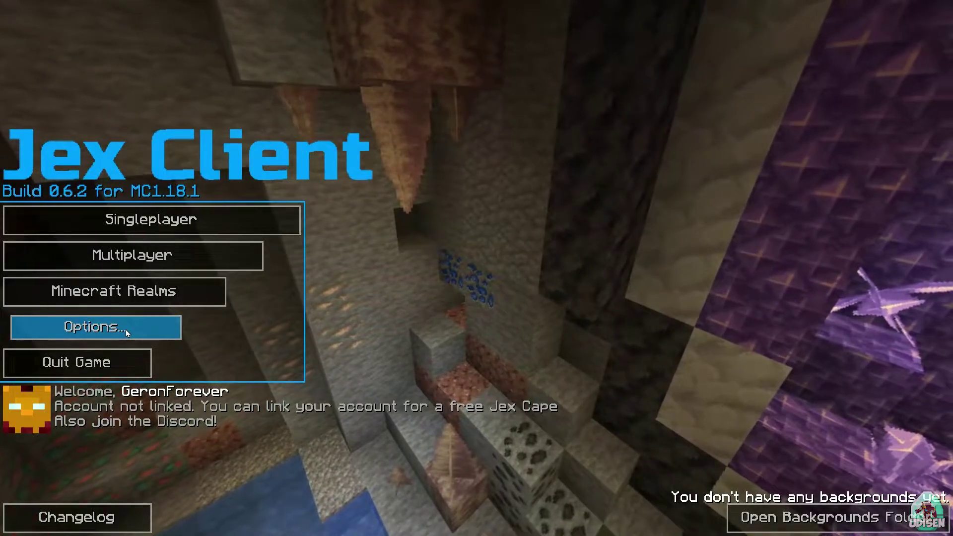
{"action": "left_click", "coordinate": [91, 217]}
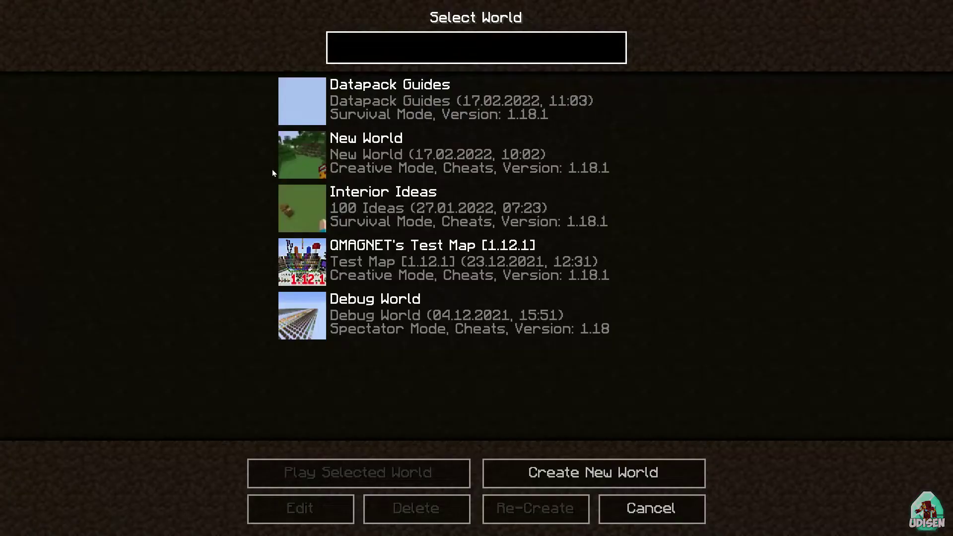
{"action": "left_click", "coordinate": [352, 101]}
{"action": "left_click", "coordinate": [373, 164]}
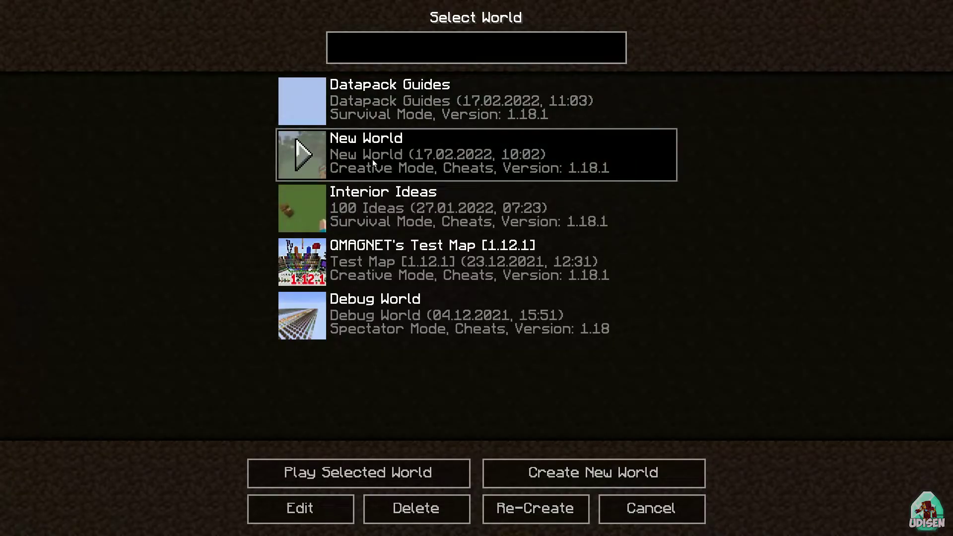
{"action": "left_click", "coordinate": [374, 163]}
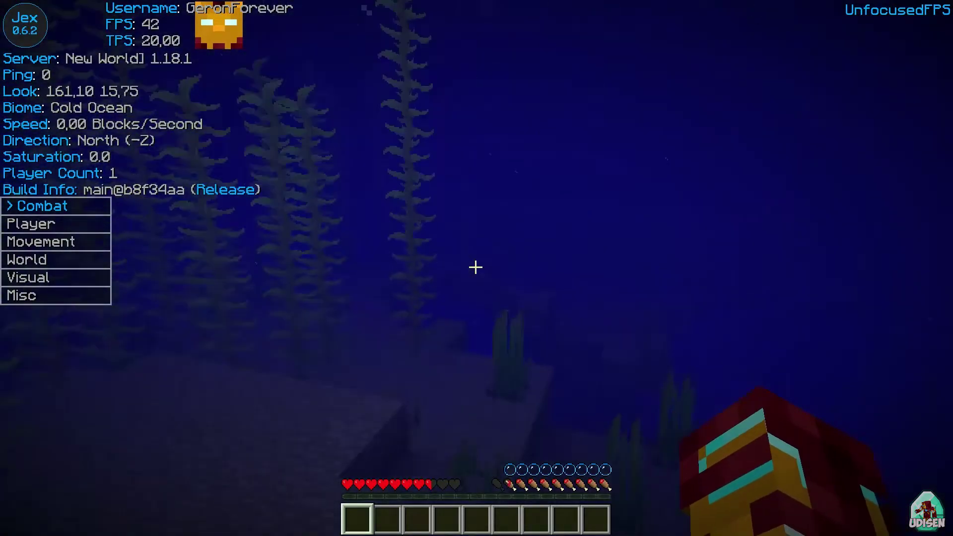
- Swim forward underwater and enable the Fly module in the Jex module list
{"action": "key", "text": "w"}
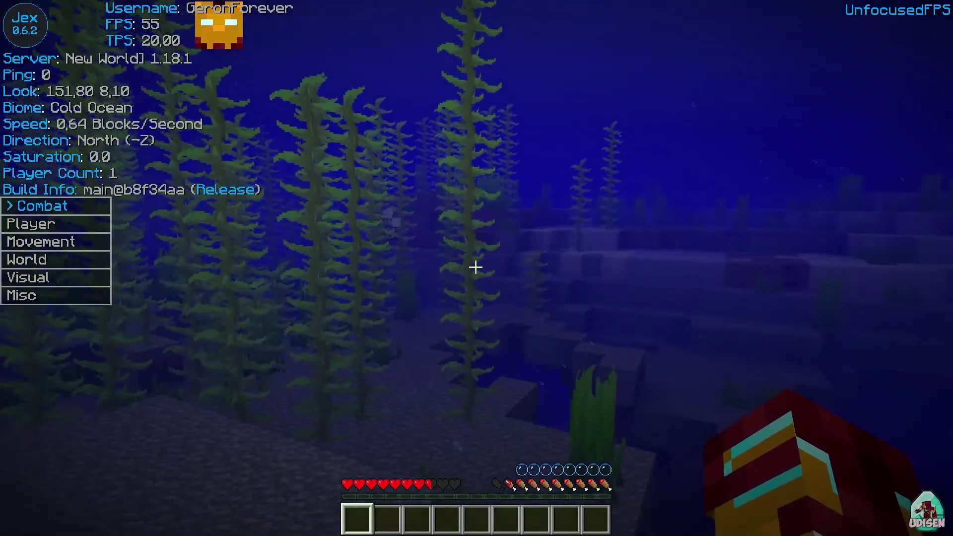
{"action": "key", "text": "Shift_R"}
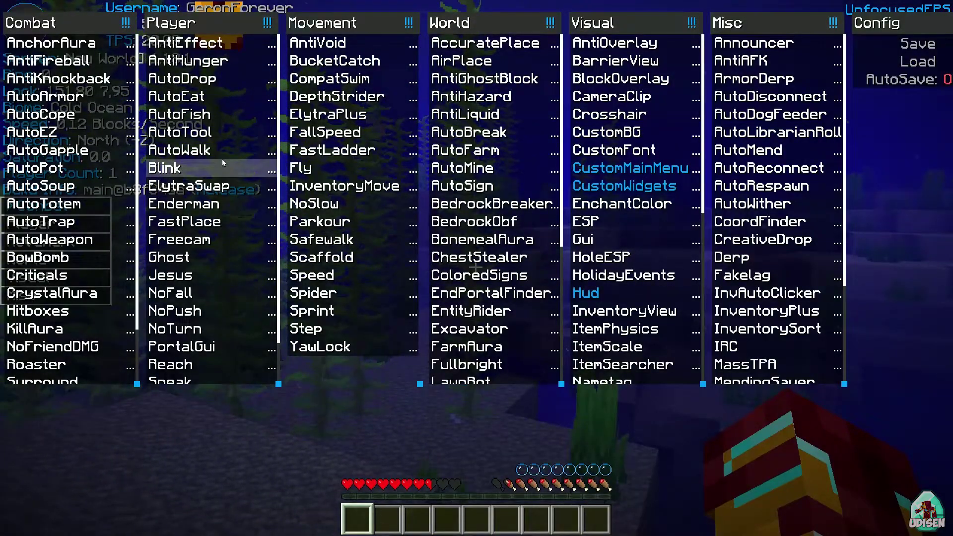
{"action": "left_click", "coordinate": [311, 168]}
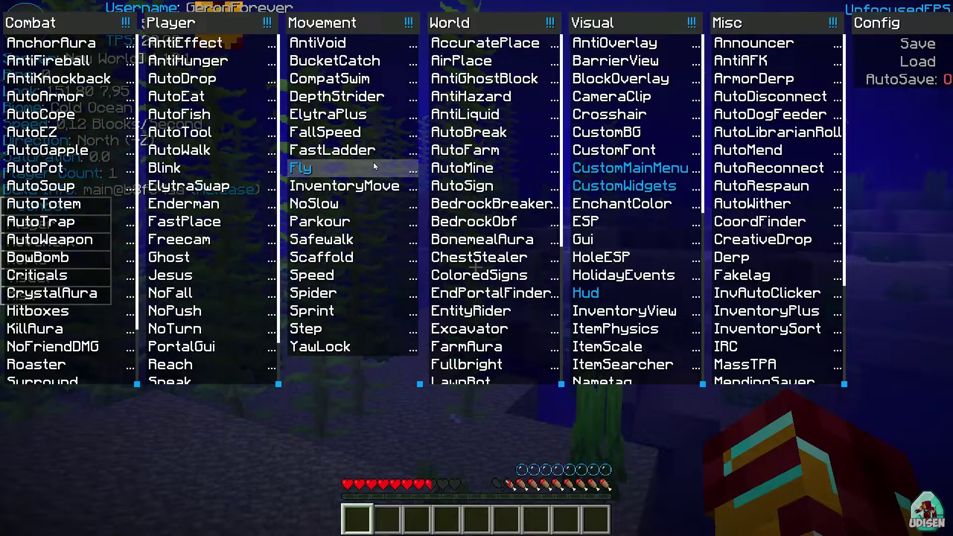
{"action": "key", "text": "Escape"}
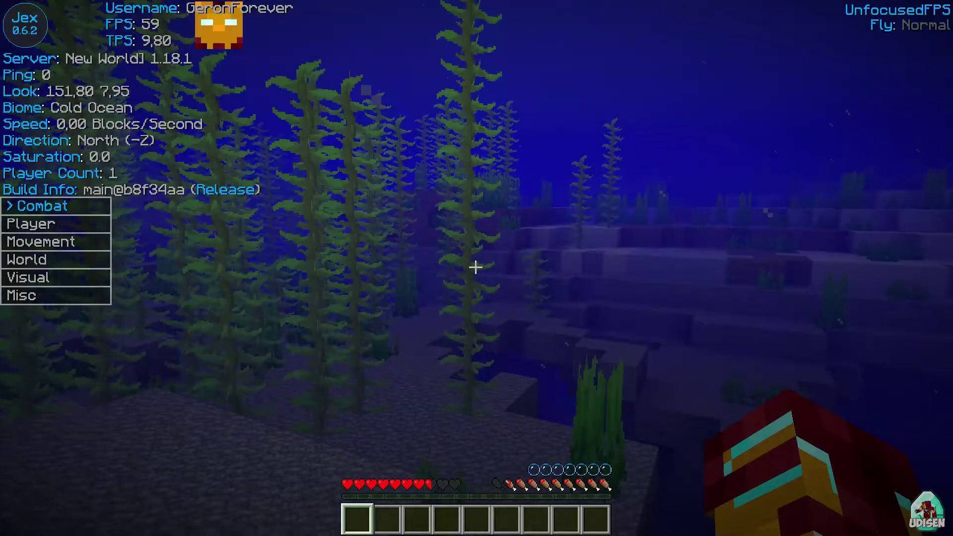
- Fly up to the surface, toggle third-person view and back, then reopen the module list
{"action": "key", "text": "w"}
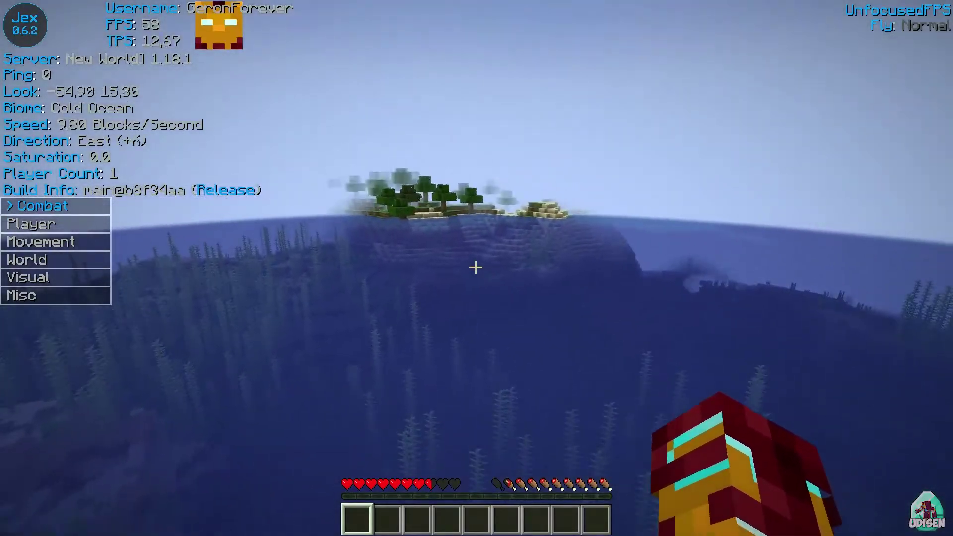
{"action": "key", "text": "F5"}
{"action": "key", "text": "F5"}
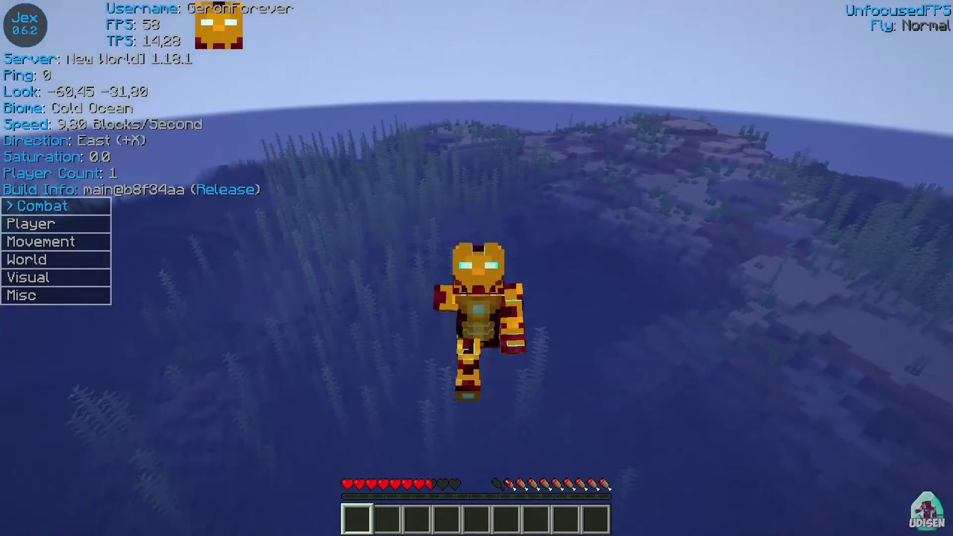
{"action": "key", "text": "F5"}
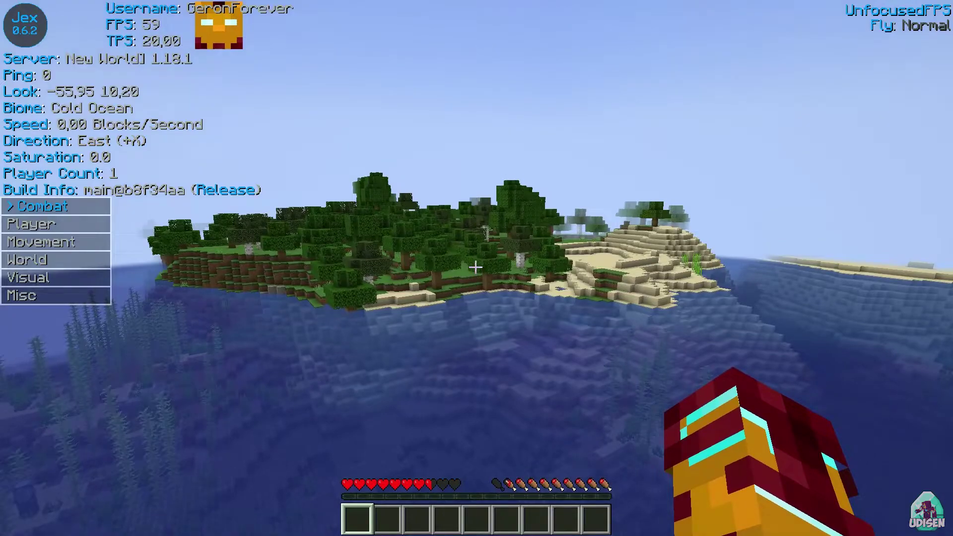
{"action": "key", "text": "Shift_R"}
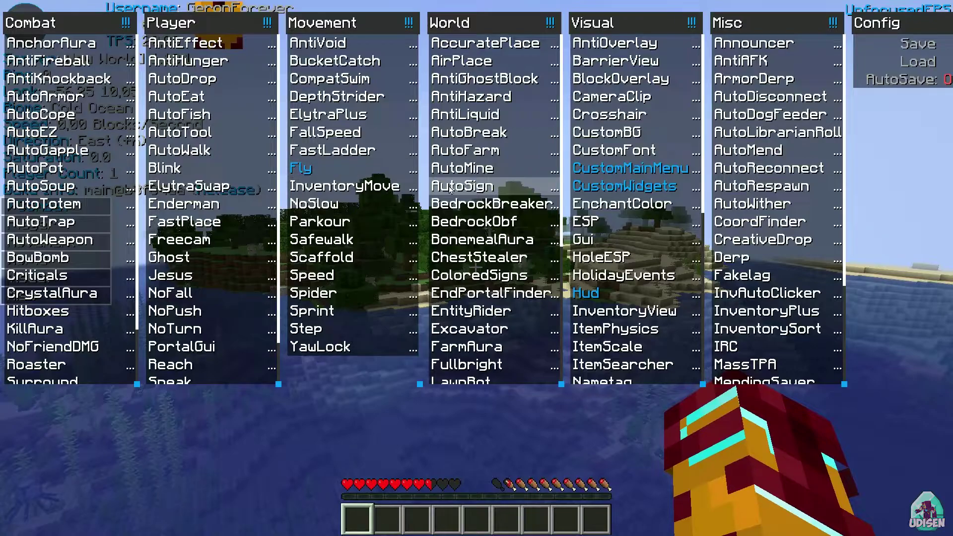
- Scroll through the module columns, enable AutoWalk, and return to the game
{"action": "scroll", "coordinate": [443, 193], "scroll_direction": "down", "scroll_amount": 5}
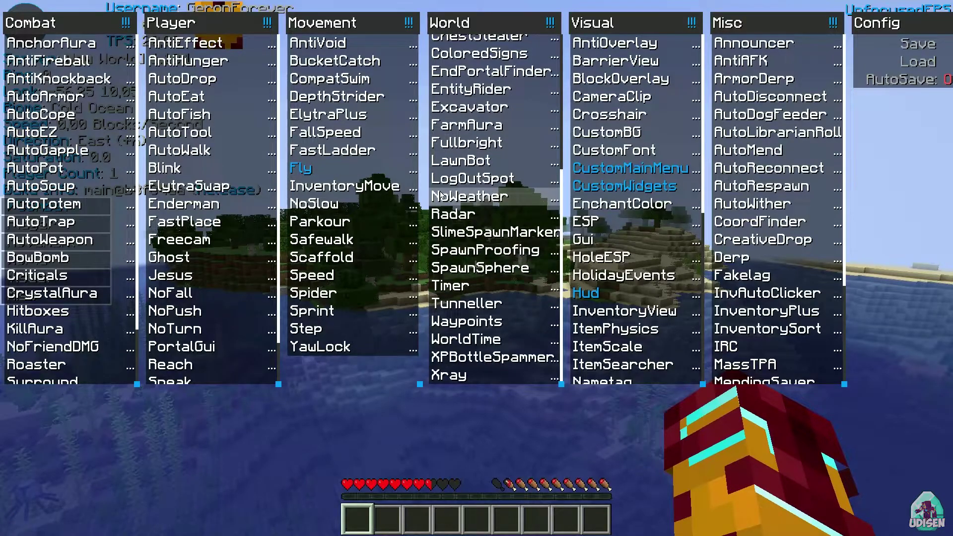
{"action": "scroll", "coordinate": [675, 153], "scroll_direction": "down", "scroll_amount": 5}
{"action": "scroll", "coordinate": [674, 161], "scroll_direction": "up", "scroll_amount": 5}
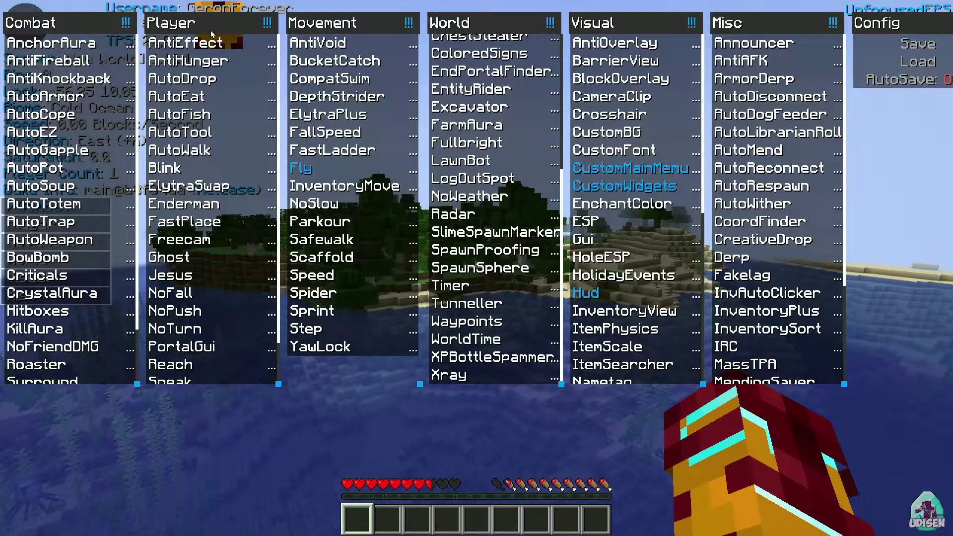
{"action": "scroll", "coordinate": [790, 143], "scroll_direction": "down", "scroll_amount": 5}
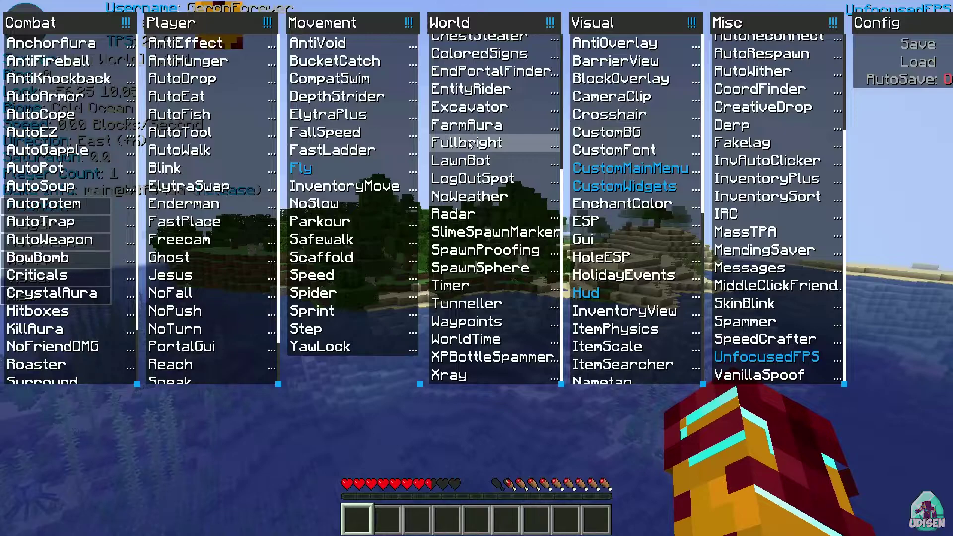
{"action": "left_click", "coordinate": [181, 151]}
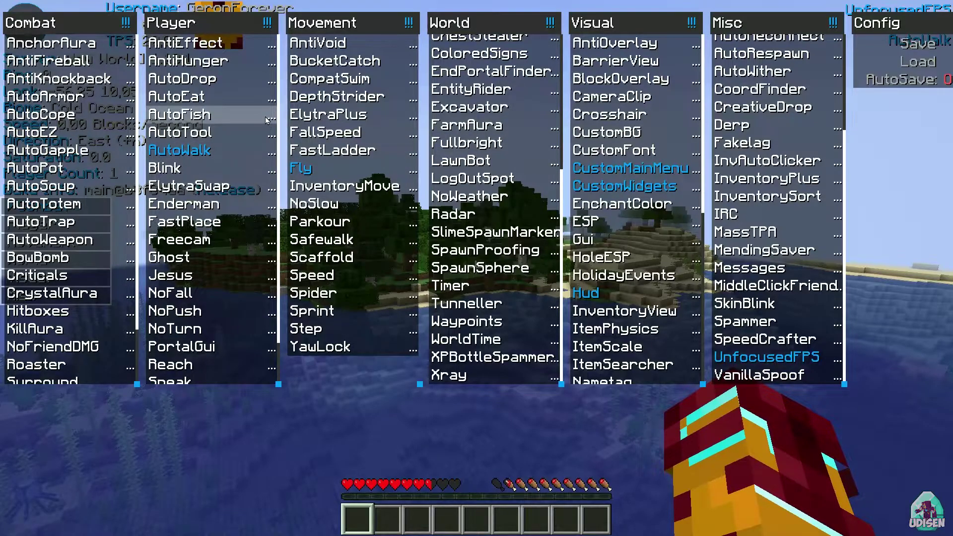
{"action": "key", "text": "Escape"}
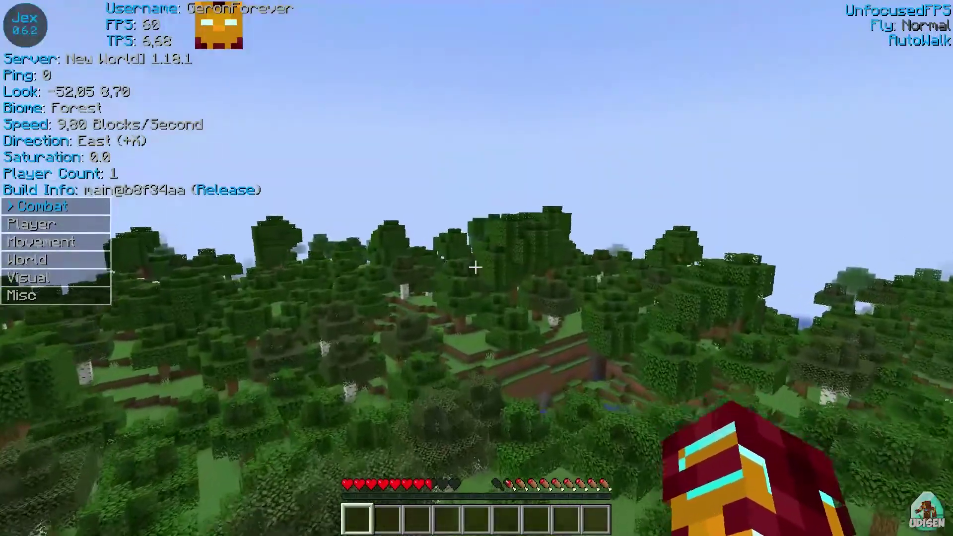
- Disable AutoWalk and enable Freecam in the Jex module list
{"action": "key", "text": "Shift_R"}
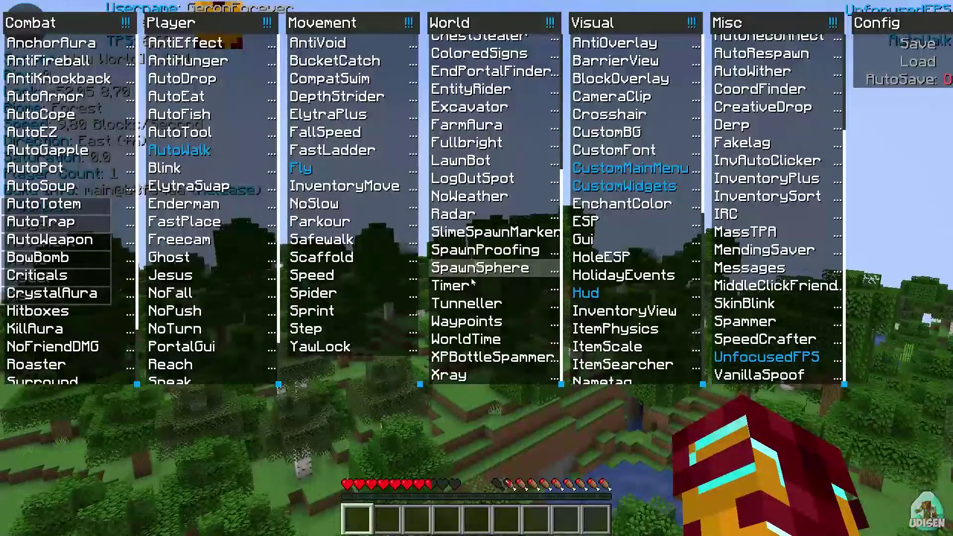
{"action": "left_click", "coordinate": [225, 147]}
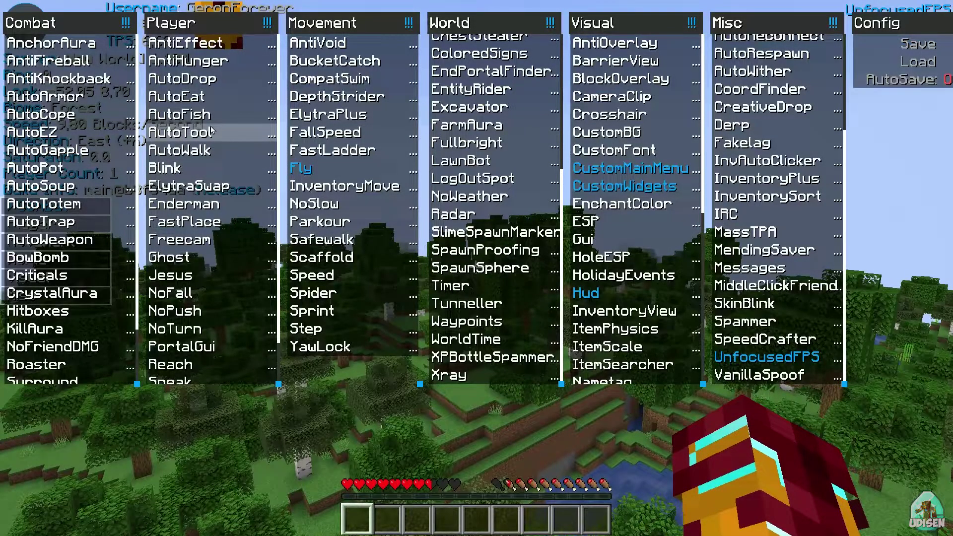
{"action": "scroll", "coordinate": [208, 149], "scroll_direction": "down", "scroll_amount": 2}
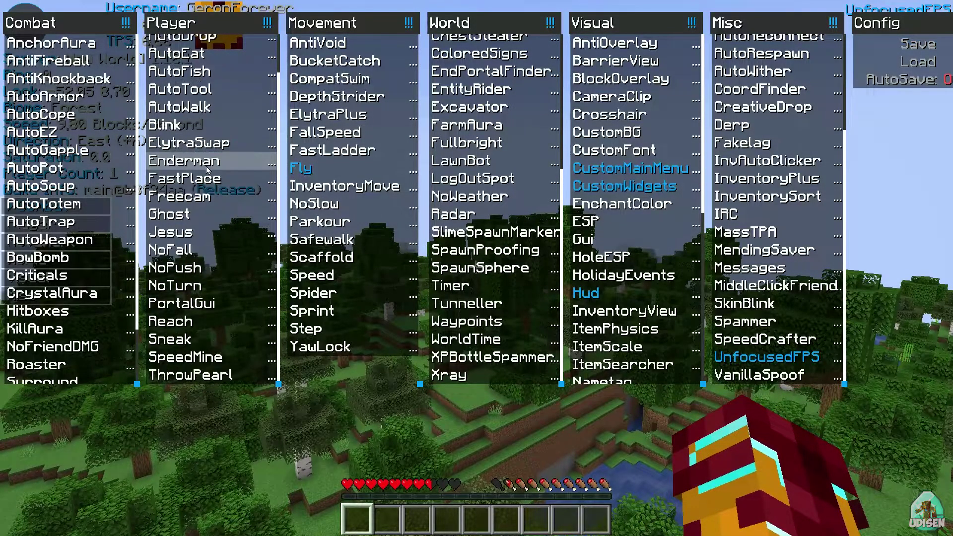
{"action": "left_click", "coordinate": [214, 197]}
{"action": "key", "text": "Escape"}
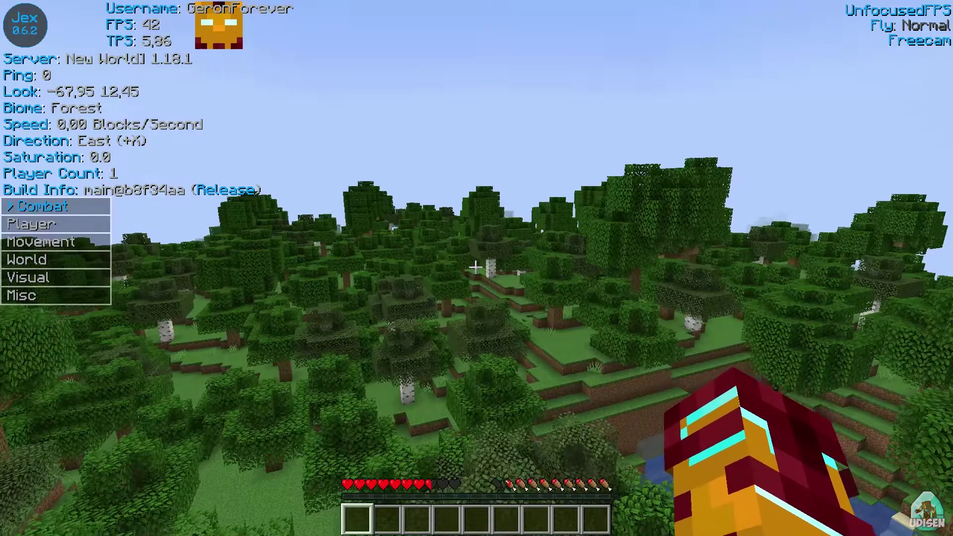
- Fly the free camera through the trees and ground into a snowy cave, then reopen the module list
{"action": "key", "text": "w"}
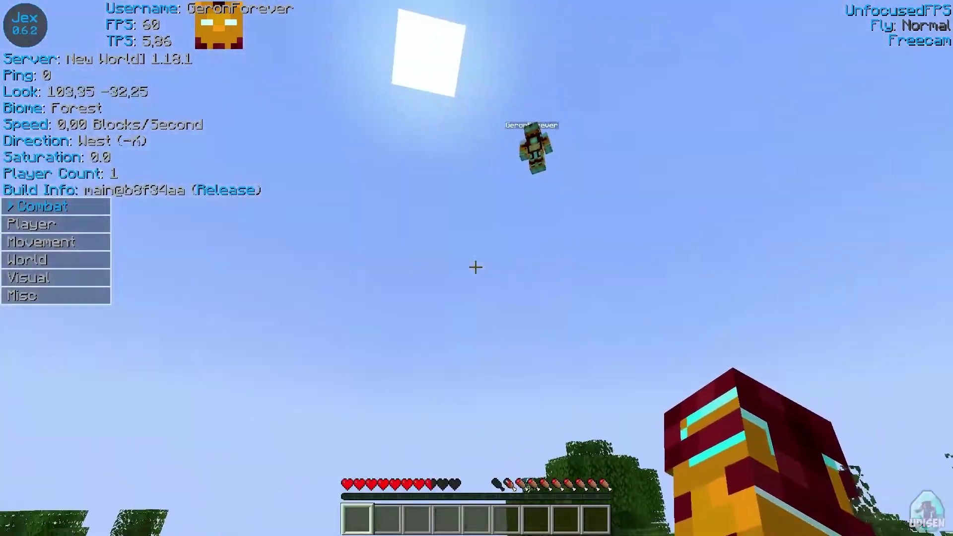
{"action": "key", "text": "w"}
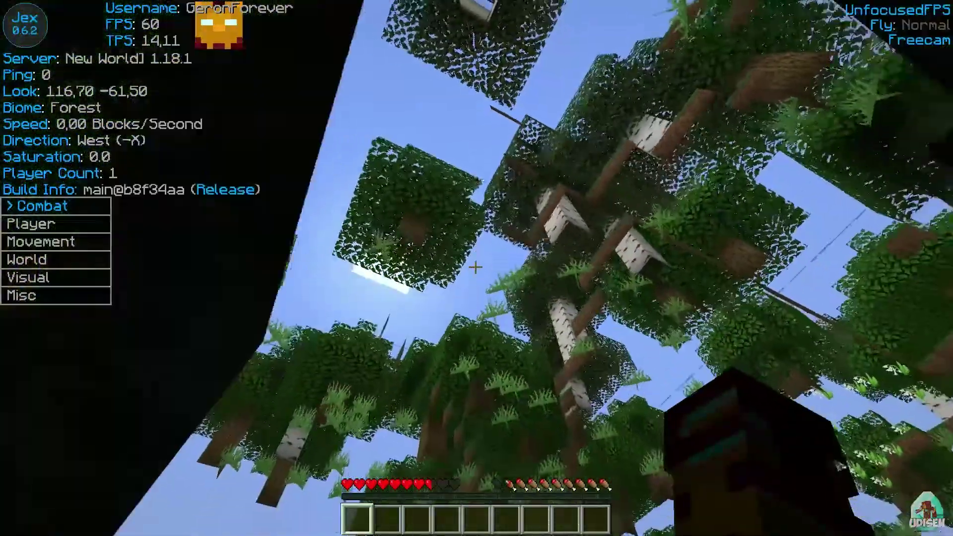
{"action": "key", "text": "w"}
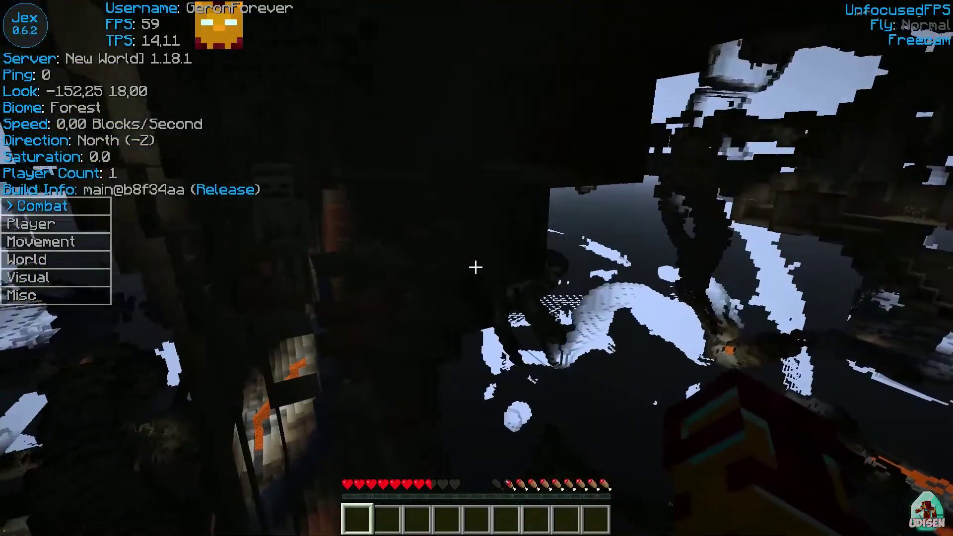
{"action": "key", "text": "Shift_R"}
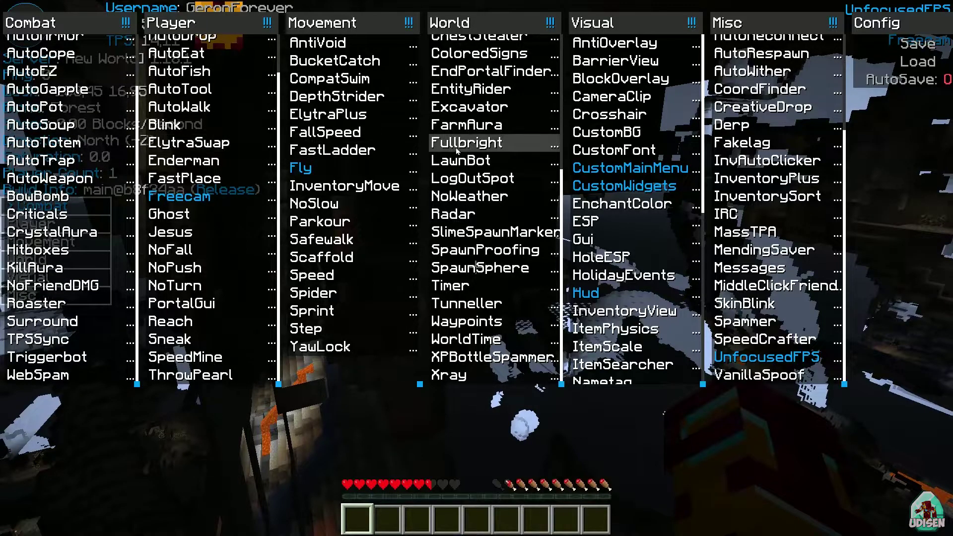
- Fly the free camera through a stone wall into a dark cave, then bring up the ClickGUI
{"action": "key", "text": "Escape"}
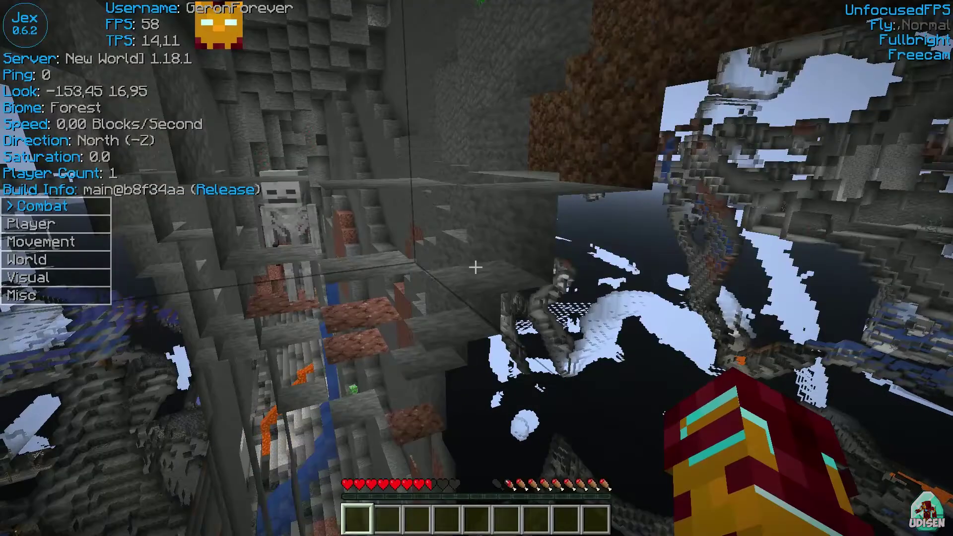
{"action": "key", "text": "w"}
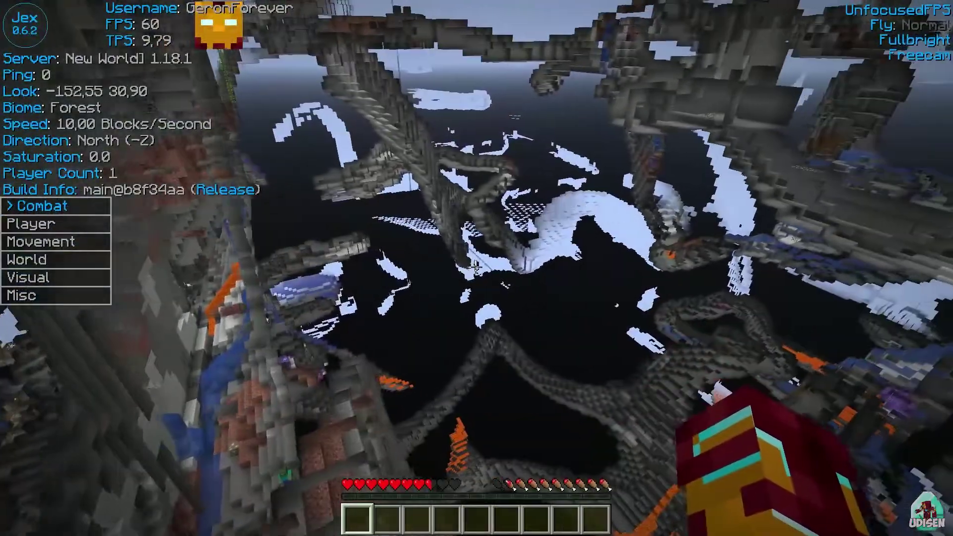
{"action": "key", "text": "w"}
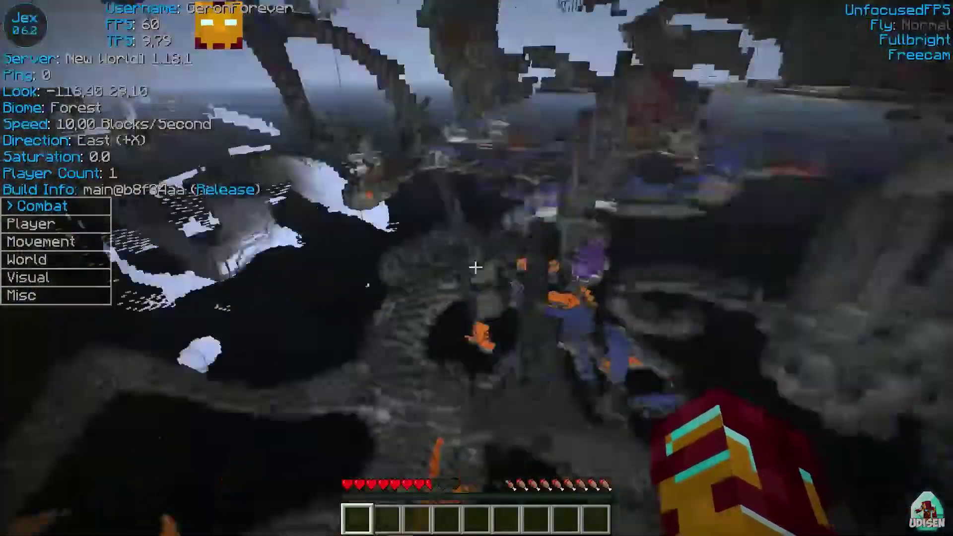
{"action": "key", "text": "w"}
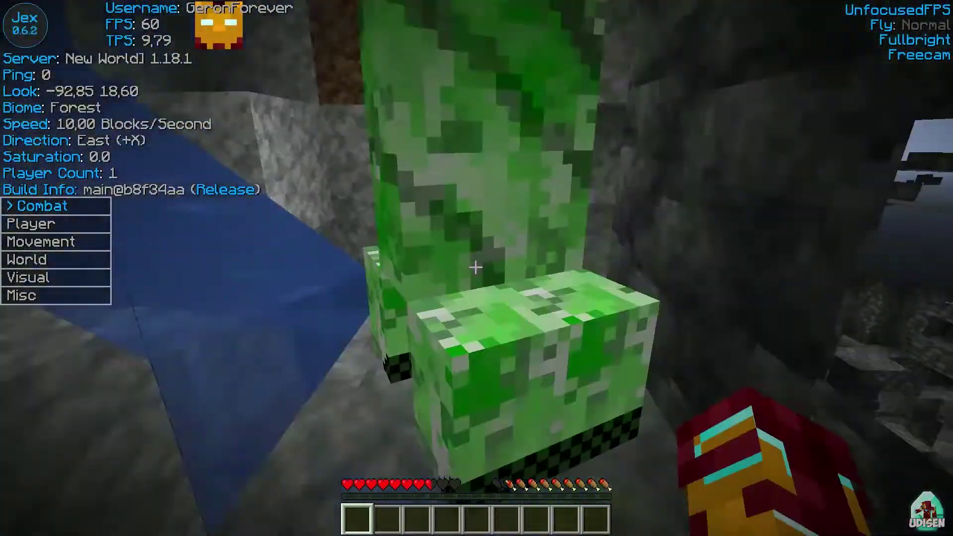
{"action": "key", "text": "w"}
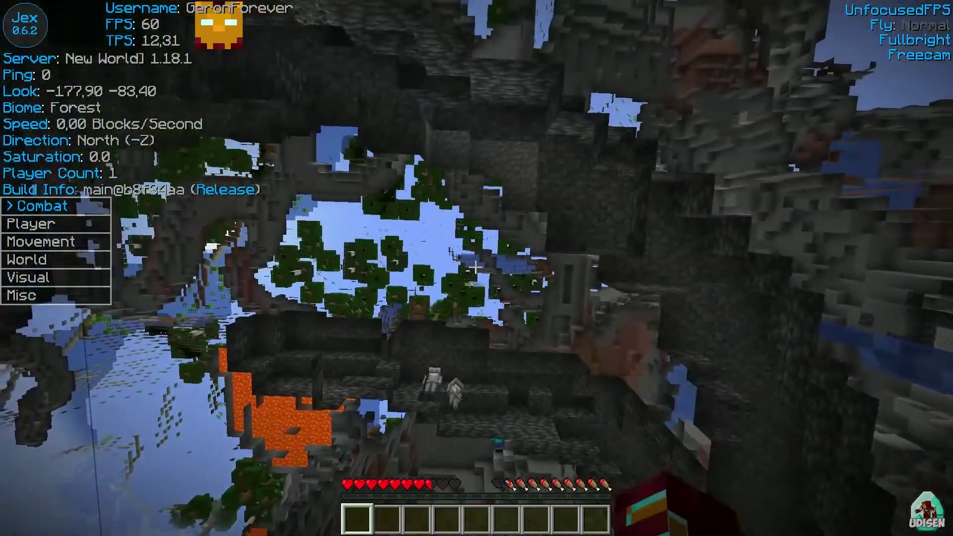
{"action": "key", "text": "w"}
{"action": "key", "text": "w"}
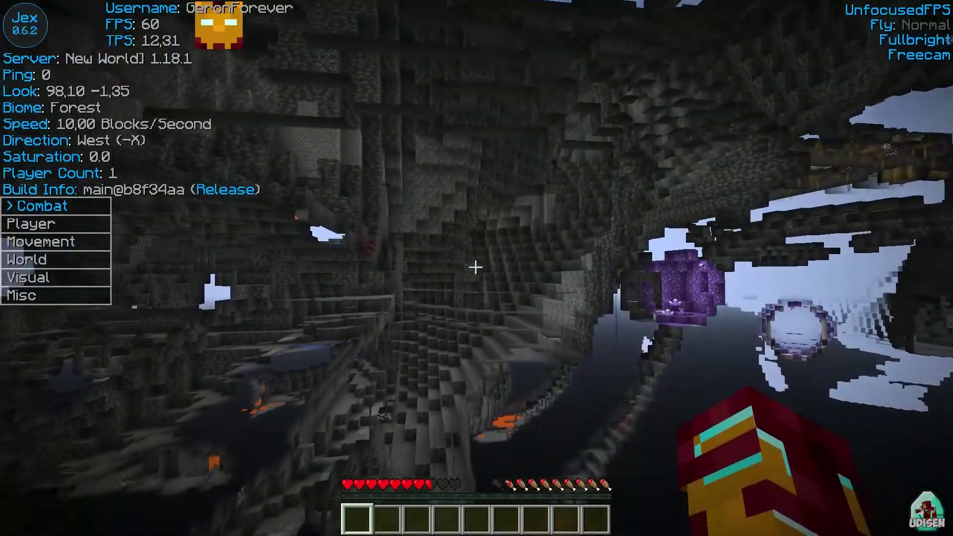
{"action": "key", "text": "Shift_R"}
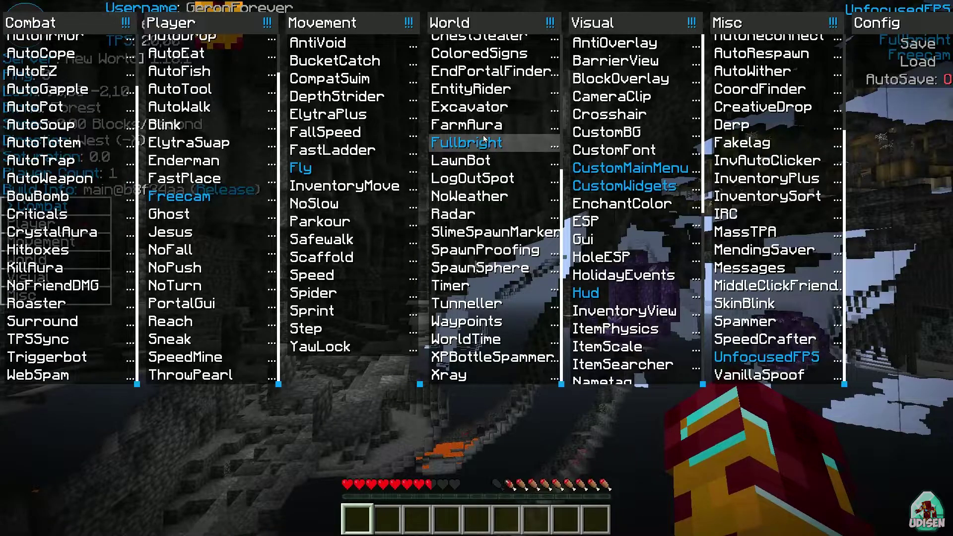
- Bind Fullbright's toggle key to C and close the ClickGUI back to the cave
{"action": "left_click", "coordinate": [555, 147]}
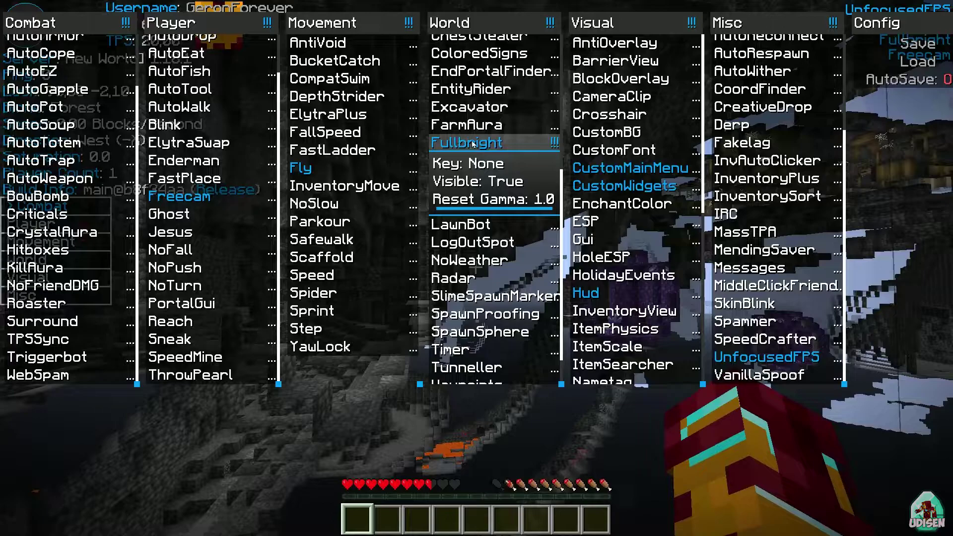
{"action": "scroll", "coordinate": [521, 149], "scroll_direction": "down", "scroll_amount": 2}
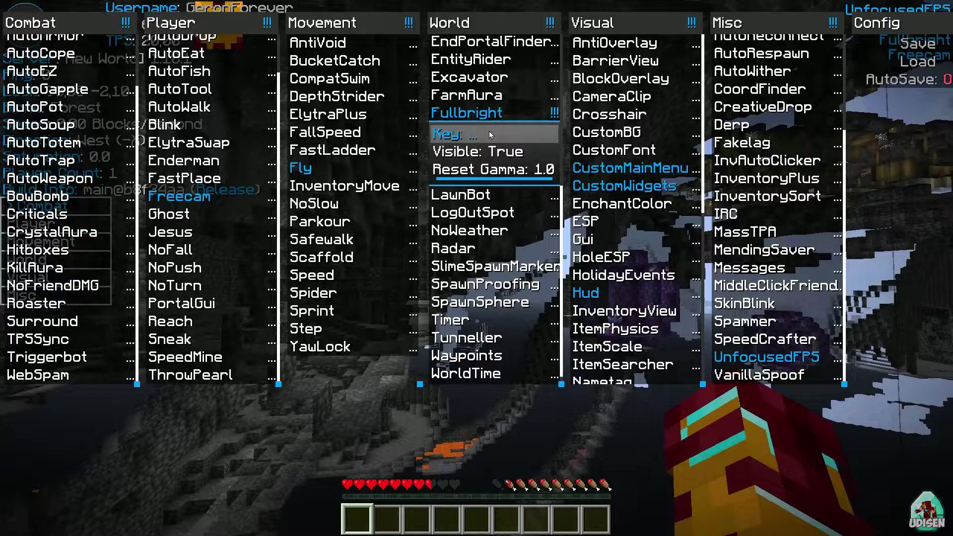
{"action": "key", "text": "c"}
{"action": "key", "text": "Escape"}
- Toggle Fullbright off and on with C to compare the cave's brightness, then reopen the ClickGUI
{"action": "key", "text": "c"}
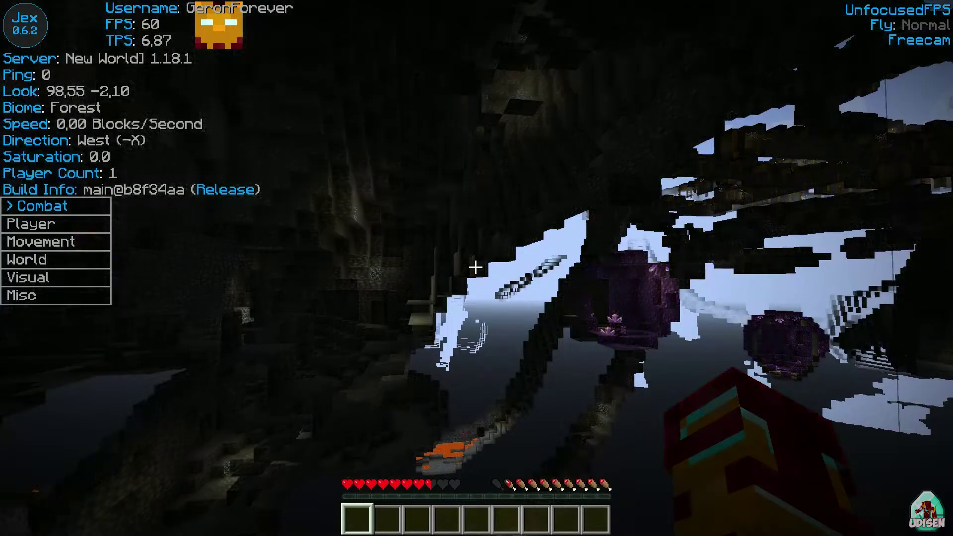
{"action": "key", "text": "c"}
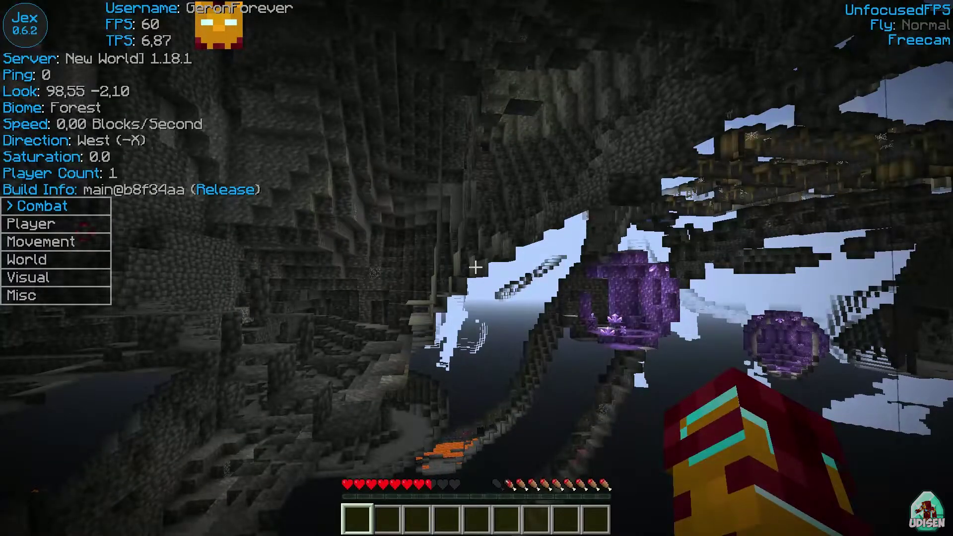
{"action": "key", "text": "c"}
{"action": "key", "text": "c"}
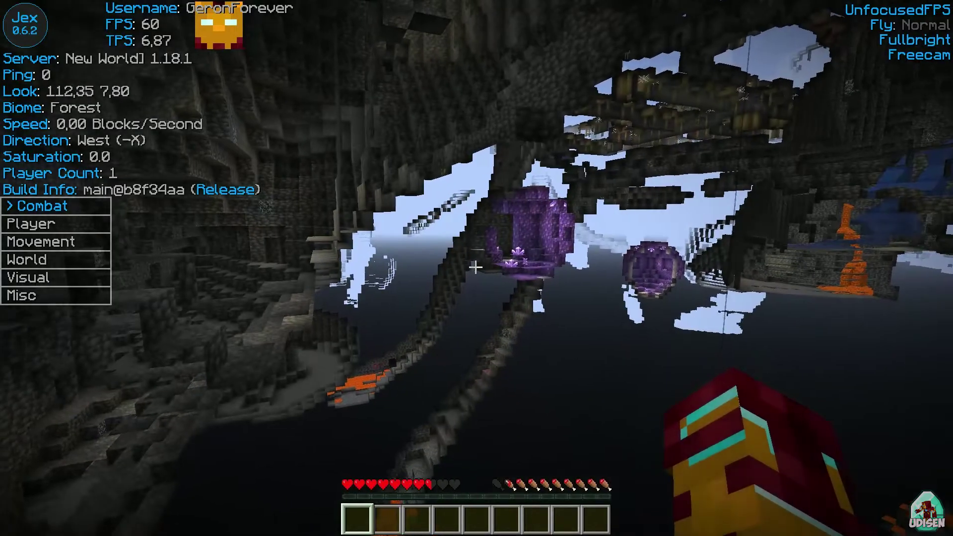
{"action": "key", "text": "w"}
{"action": "key", "text": "w"}
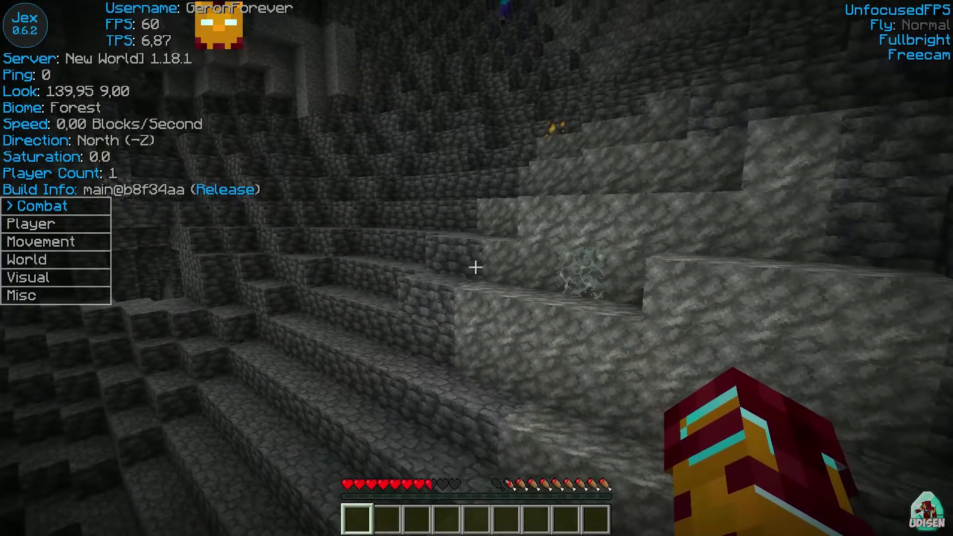
{"action": "key", "text": "c"}
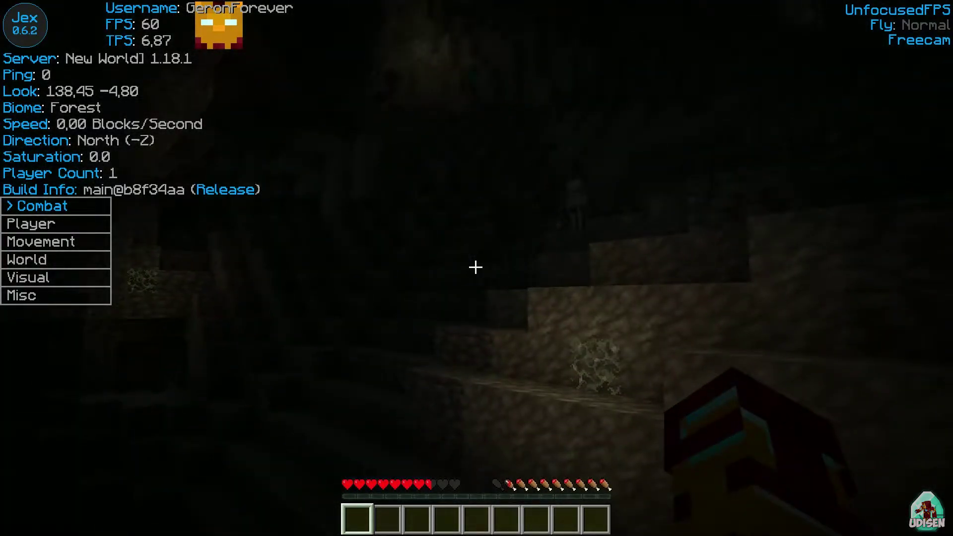
{"action": "key", "text": "b"}
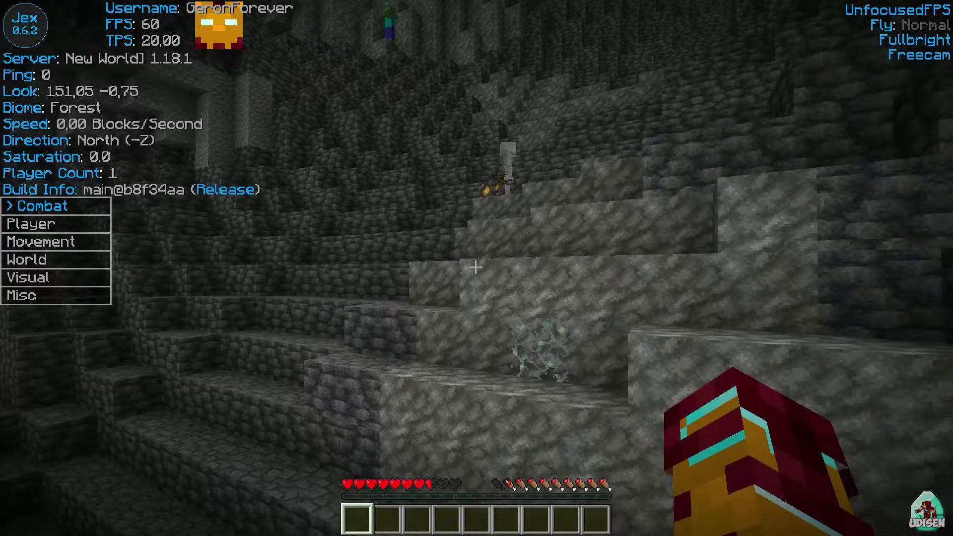
{"action": "key", "text": "Shift_R"}
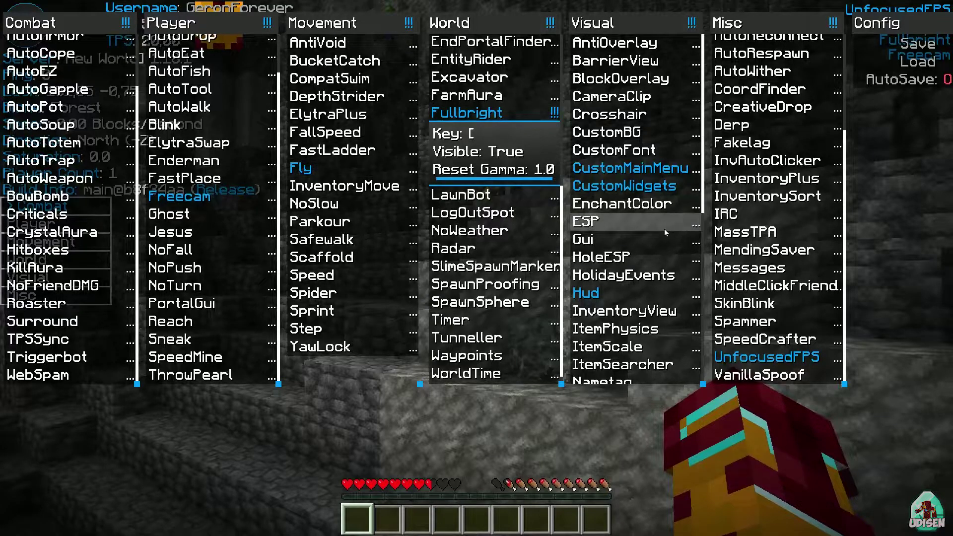
- Hide the HUD in the Visual panel, check the game view, then restore the HUD
{"action": "left_click", "coordinate": [587, 292]}
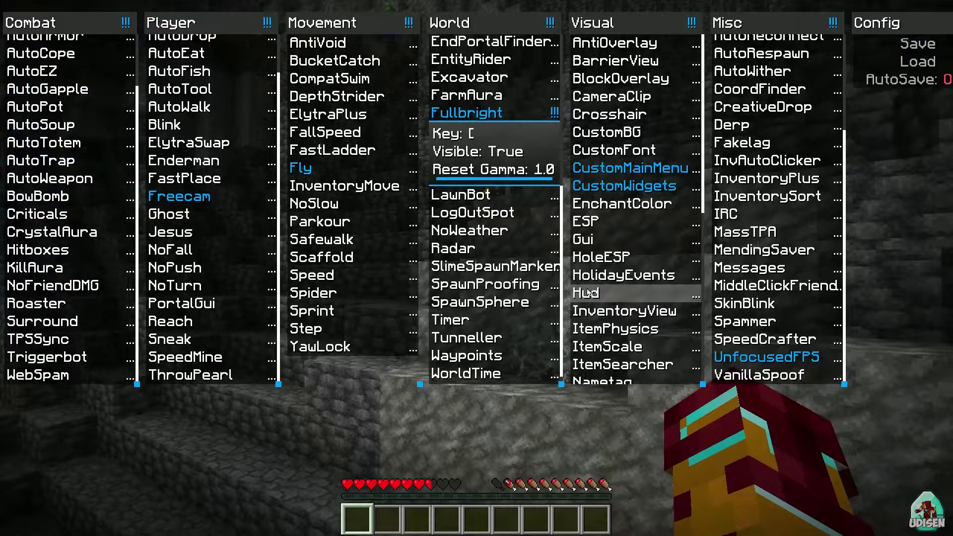
{"action": "key", "text": "Escape"}
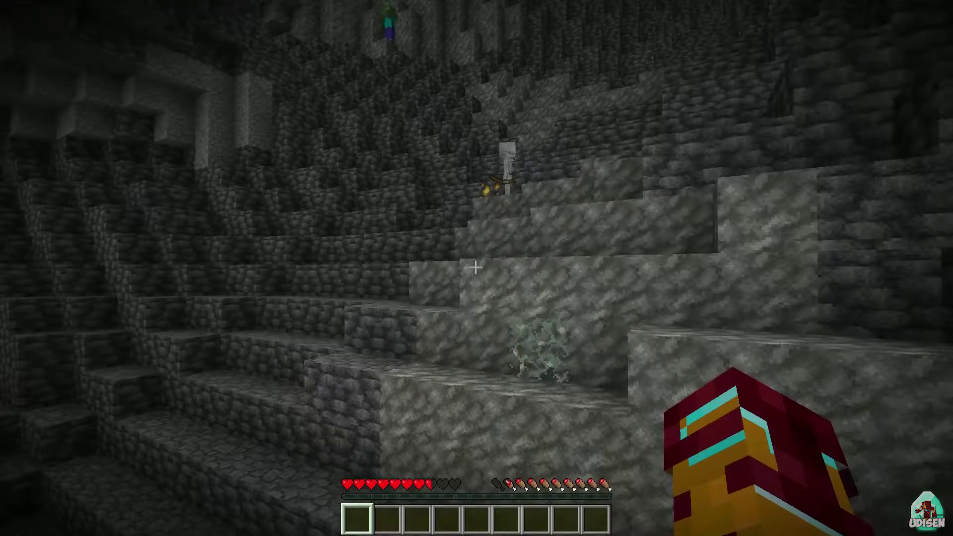
{"action": "key", "text": "Shift_R"}
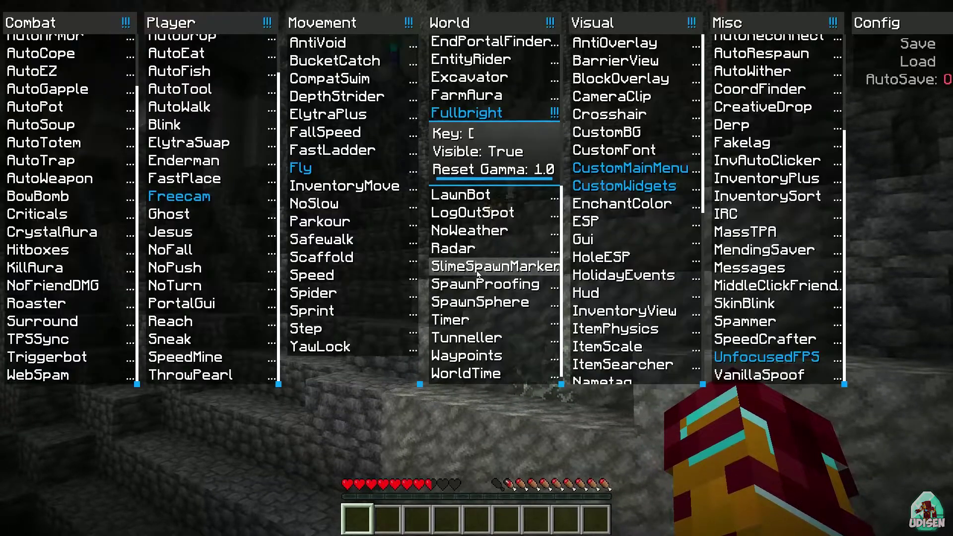
{"action": "left_click", "coordinate": [588, 293]}
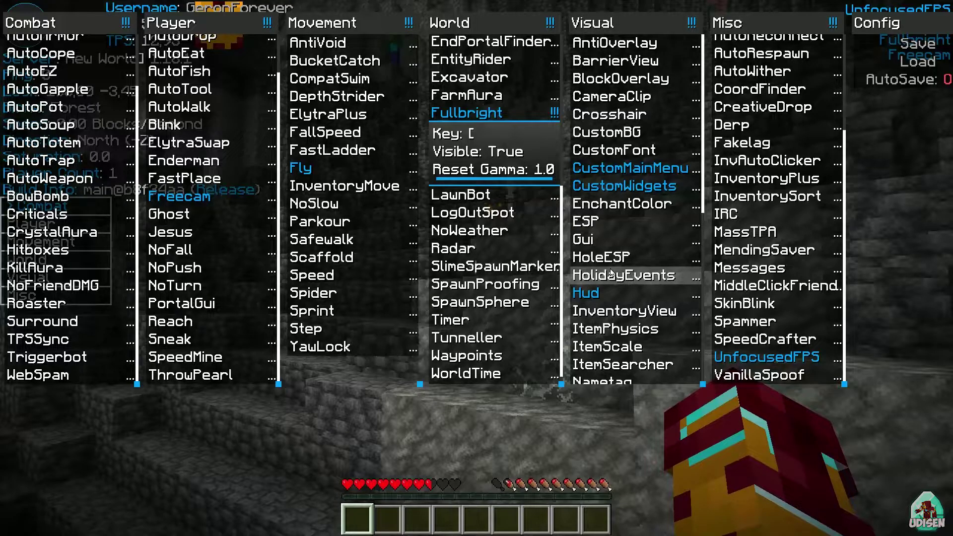
- Enable HolidayEvents after viewing its settings, then approach a pumpkin-headed skeleton and reopen the menu
{"action": "right_click", "coordinate": [680, 279]}
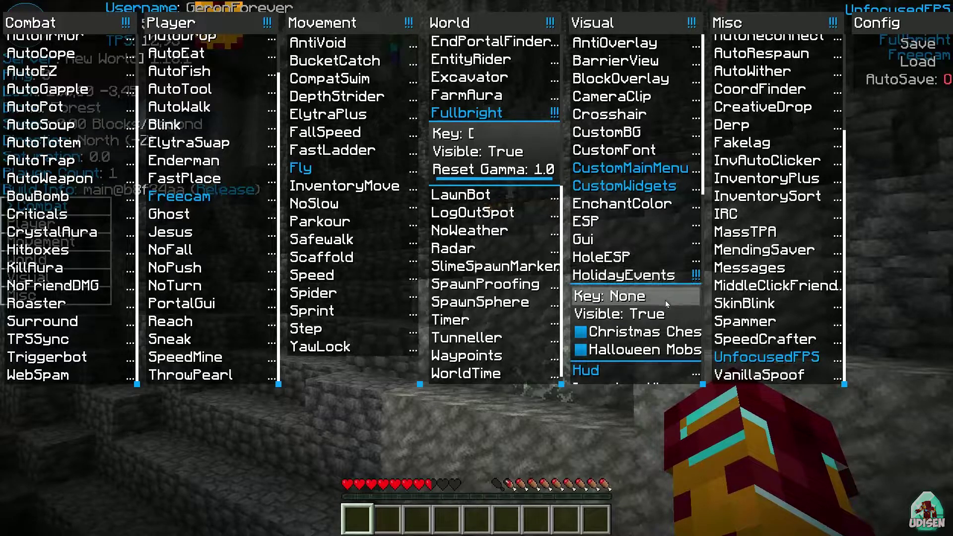
{"action": "scroll", "coordinate": [668, 298], "scroll_direction": "down", "scroll_amount": 2}
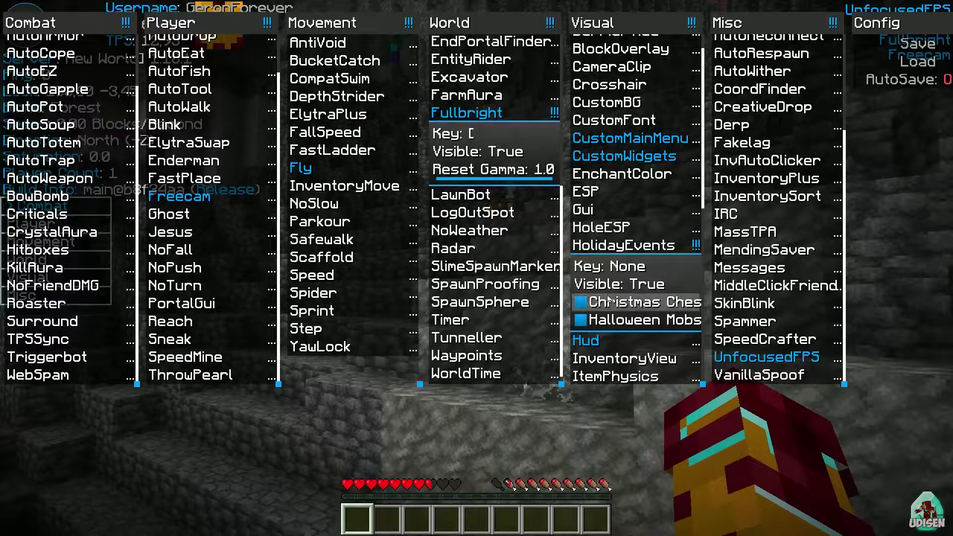
{"action": "right_click", "coordinate": [673, 249]}
{"action": "left_click", "coordinate": [673, 248]}
{"action": "key", "text": "Escape"}
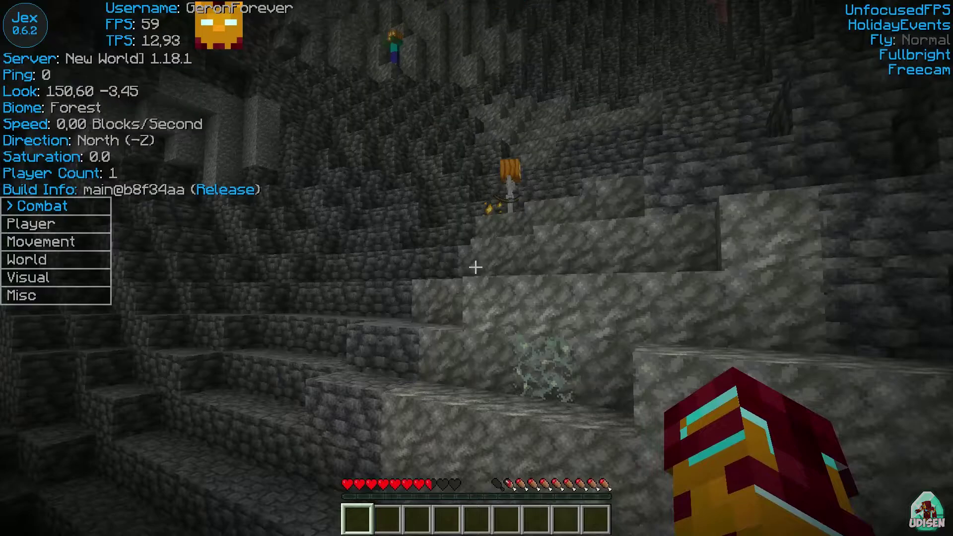
{"action": "key", "text": "w"}
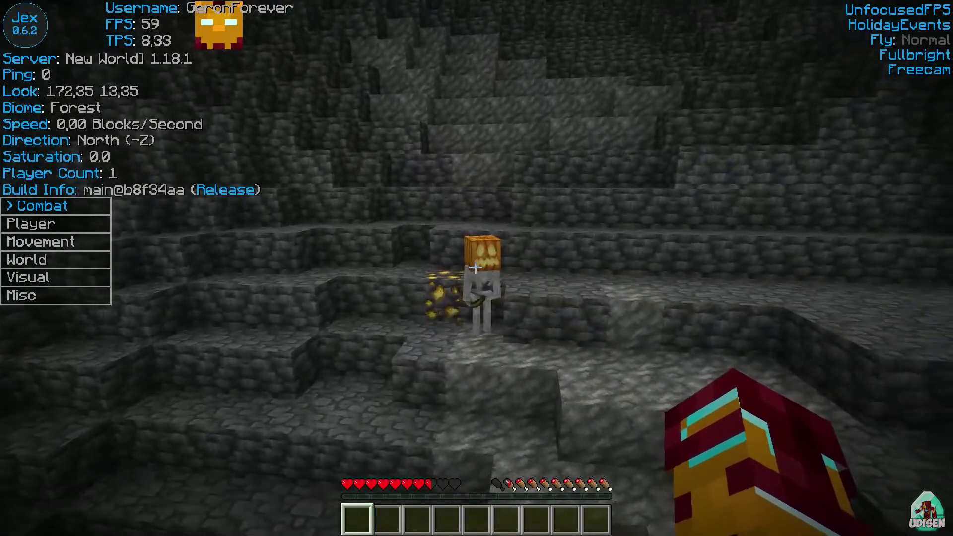
{"action": "key", "text": "Shift_R"}
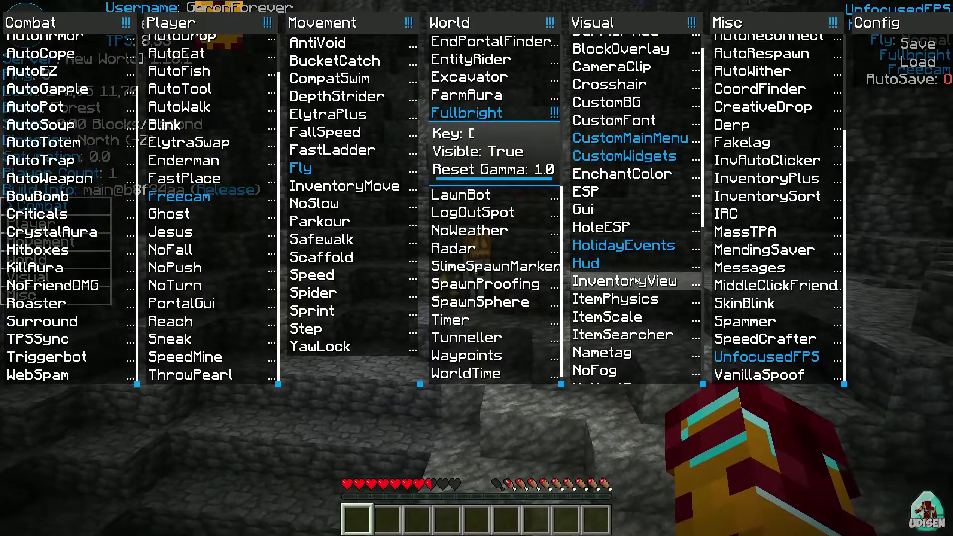
- Turn HolidayEvents off and briefly expand Derp's settings
{"action": "left_click", "coordinate": [621, 253]}
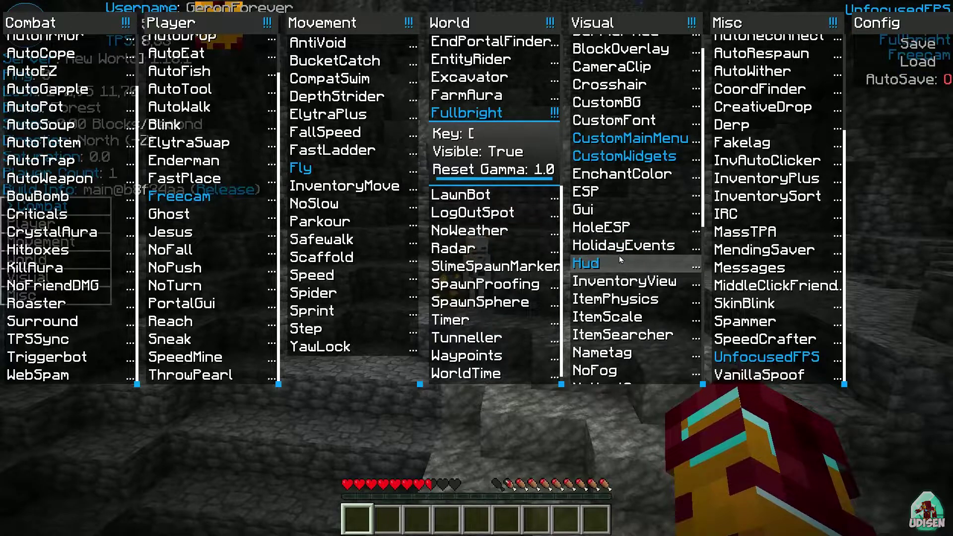
{"action": "scroll", "coordinate": [786, 159], "scroll_direction": "up", "scroll_amount": 3}
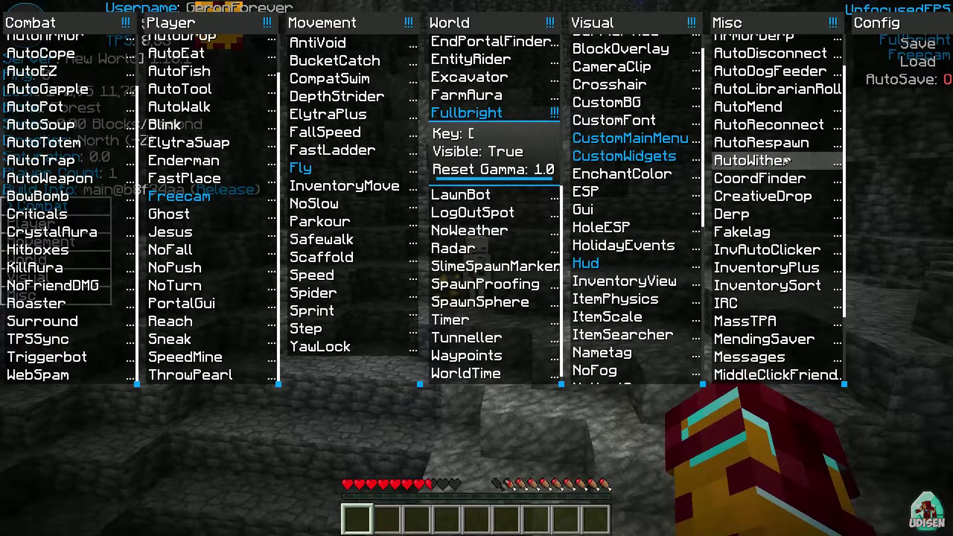
{"action": "right_click", "coordinate": [758, 215]}
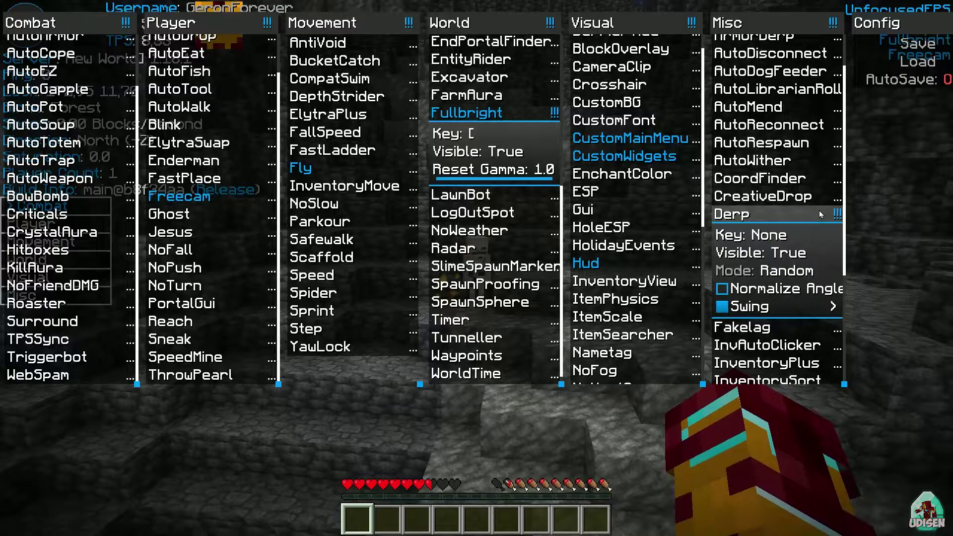
{"action": "scroll", "coordinate": [784, 246], "scroll_direction": "down", "scroll_amount": 1}
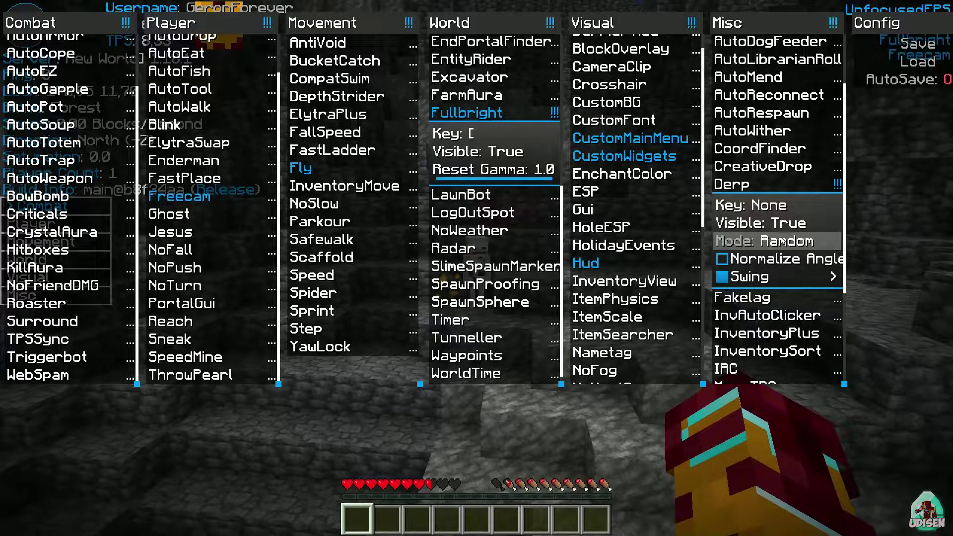
{"action": "right_click", "coordinate": [748, 189]}
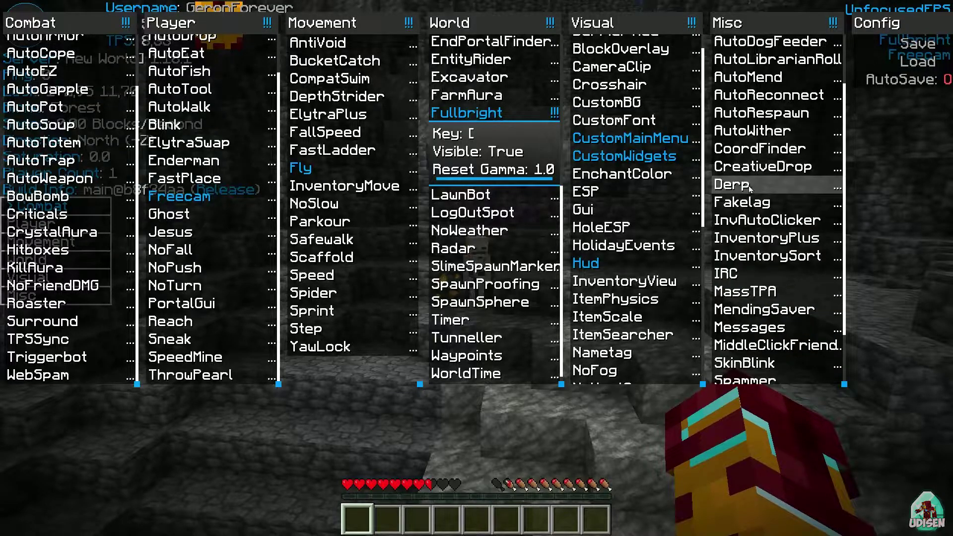
- Expand CustomWidgets' settings (Shrink Speed 4.0, Grow Speed 1.2) and switch CustomWidgets off
{"action": "right_click", "coordinate": [617, 159]}
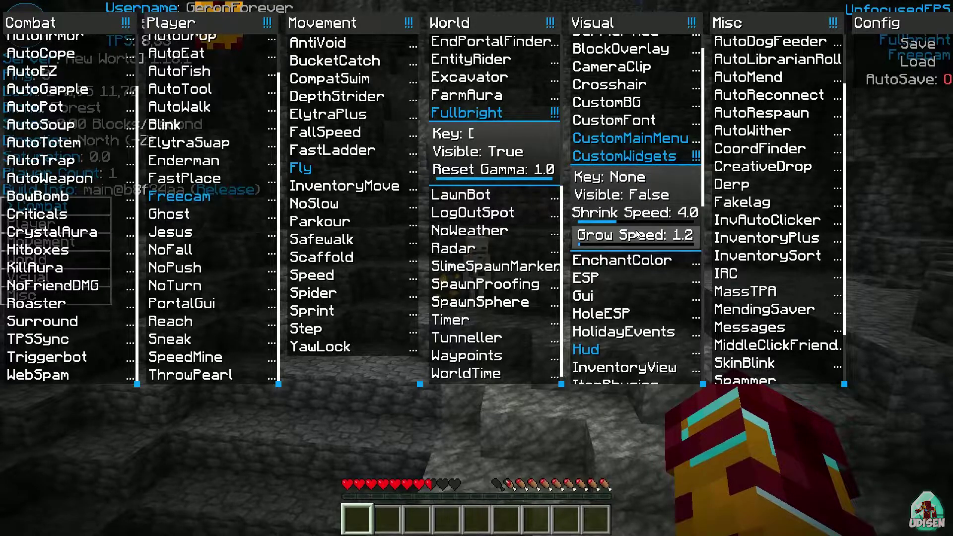
{"action": "scroll", "coordinate": [634, 231], "scroll_direction": "down", "scroll_amount": 3}
{"action": "left_click", "coordinate": [611, 94]}
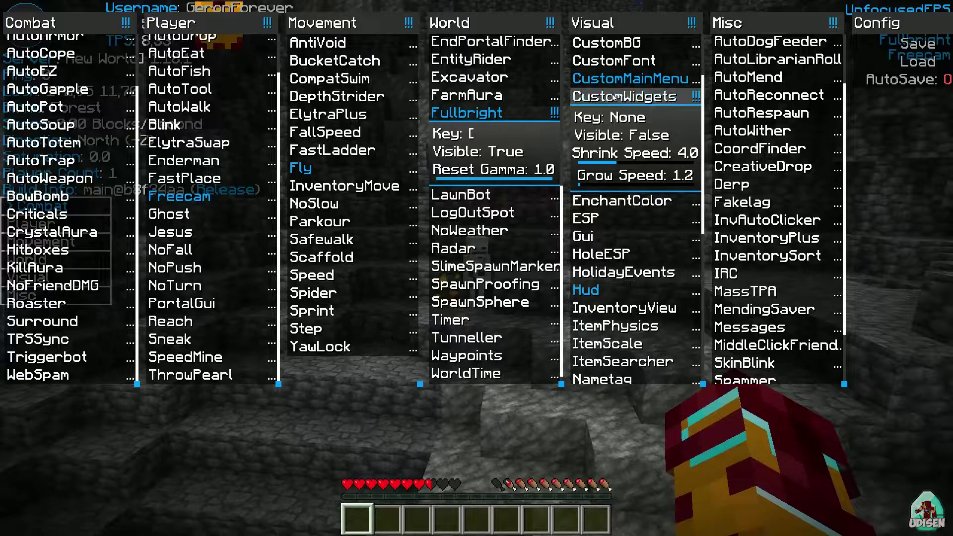
{"action": "scroll", "coordinate": [496, 199], "scroll_direction": "up", "scroll_amount": 3}
{"action": "scroll", "coordinate": [208, 208], "scroll_direction": "up", "scroll_amount": 1}
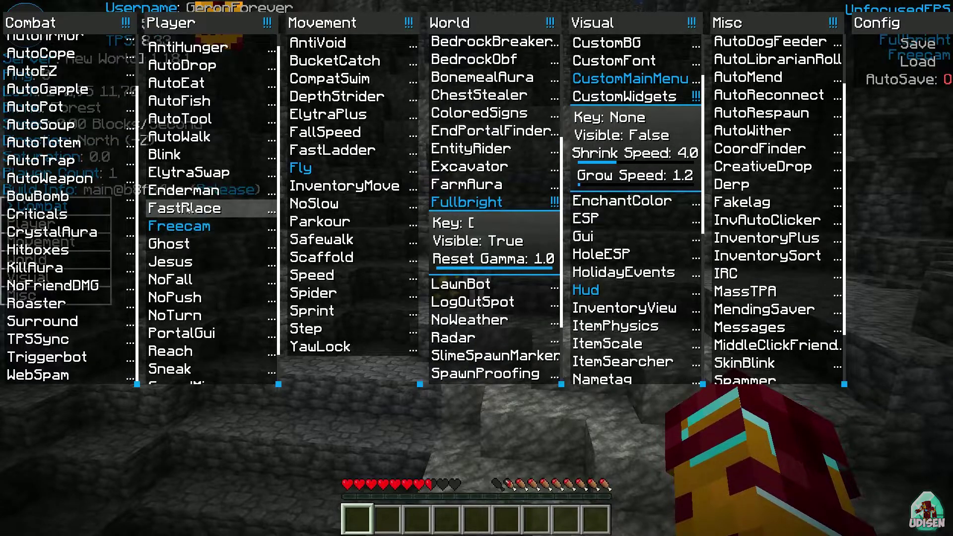
{"action": "scroll", "coordinate": [59, 171], "scroll_direction": "up", "scroll_amount": 2}
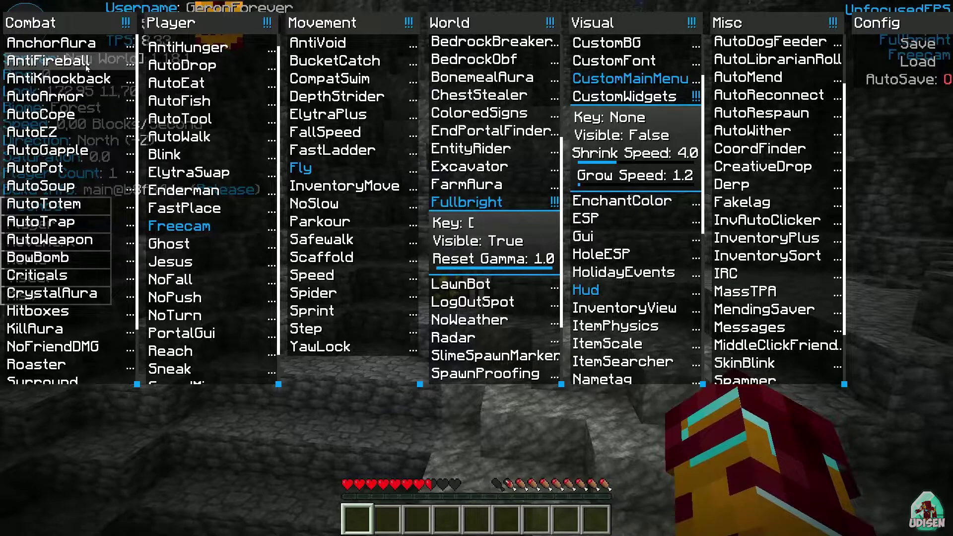
- Expand and collapse the settings of AntiFireball, AntiKnockback and AutoArmor in the Combat panel
{"action": "right_click", "coordinate": [87, 67]}
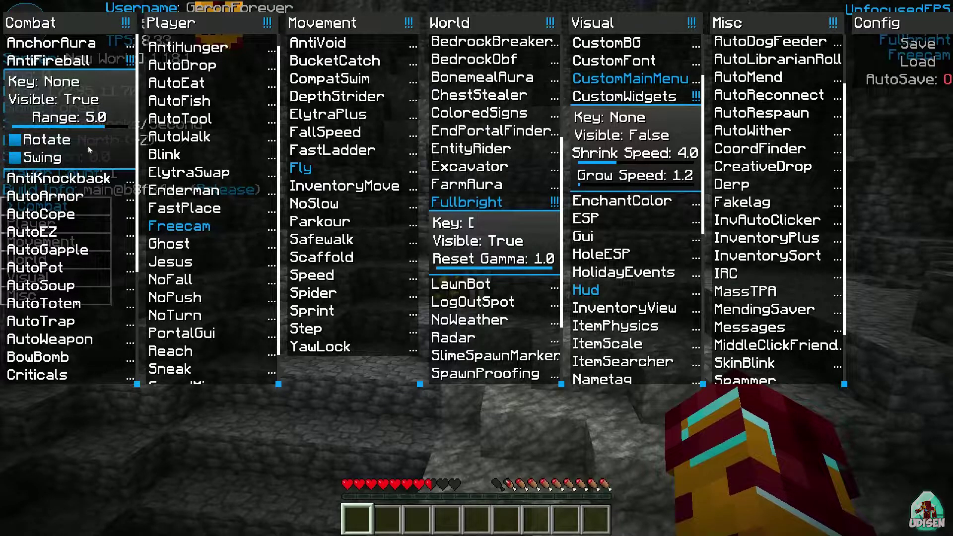
{"action": "right_click", "coordinate": [82, 61]}
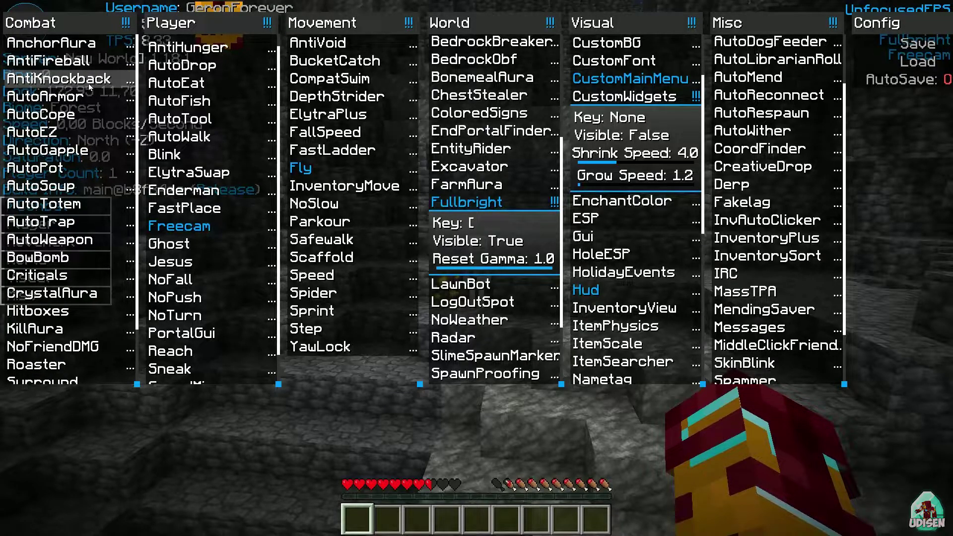
{"action": "right_click", "coordinate": [90, 80]}
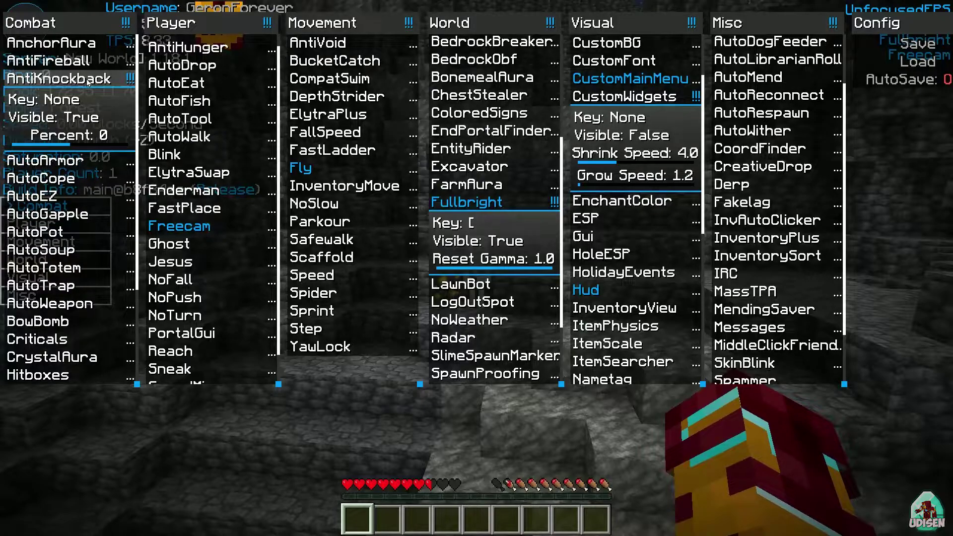
{"action": "right_click", "coordinate": [88, 80]}
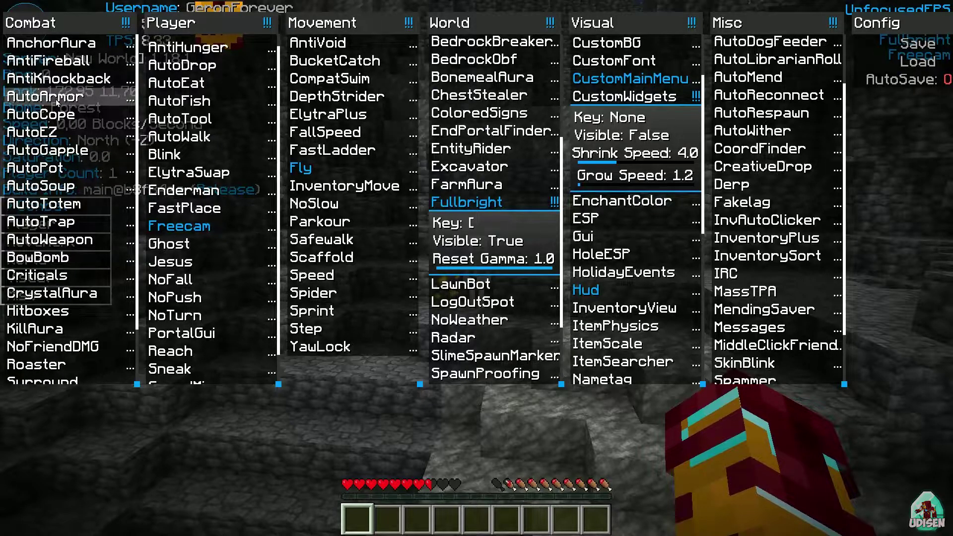
{"action": "right_click", "coordinate": [127, 96]}
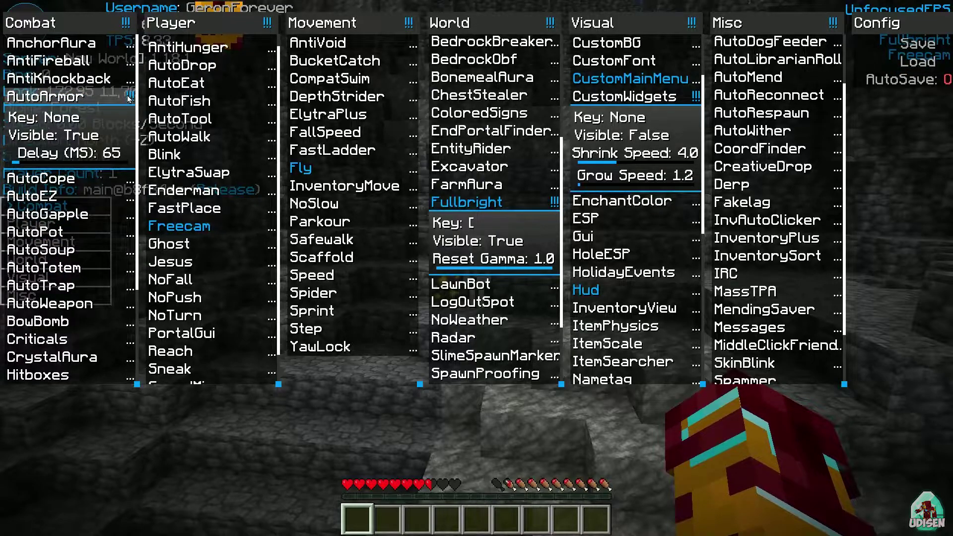
{"action": "right_click", "coordinate": [127, 96]}
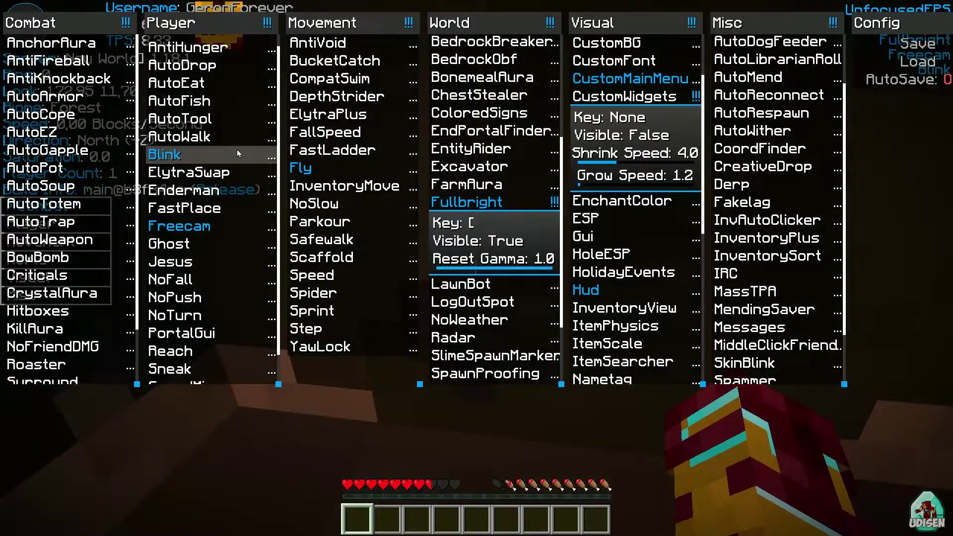
- Turn Blink on and fly the free camera backward through the cave
{"action": "left_click", "coordinate": [237, 150]}
{"action": "key", "text": "Escape"}
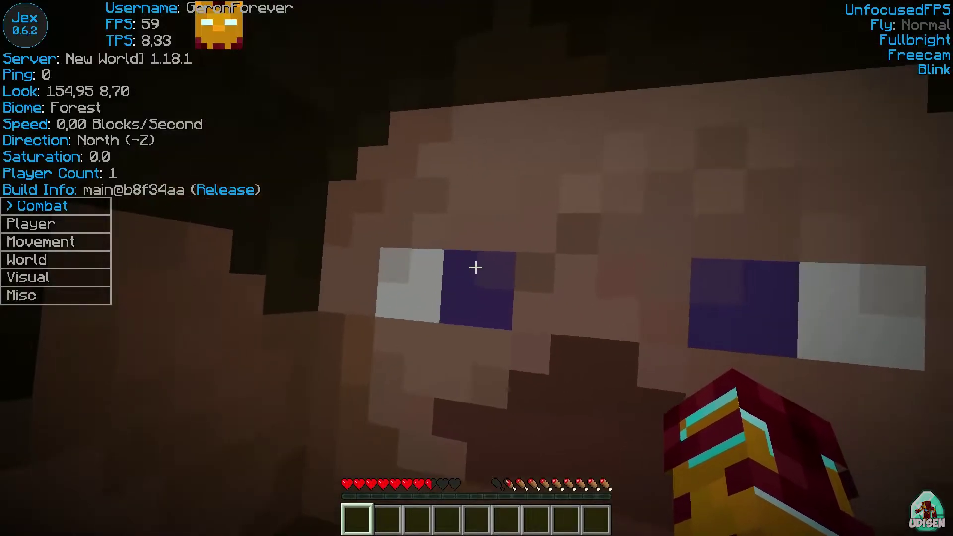
{"action": "key", "text": "s"}
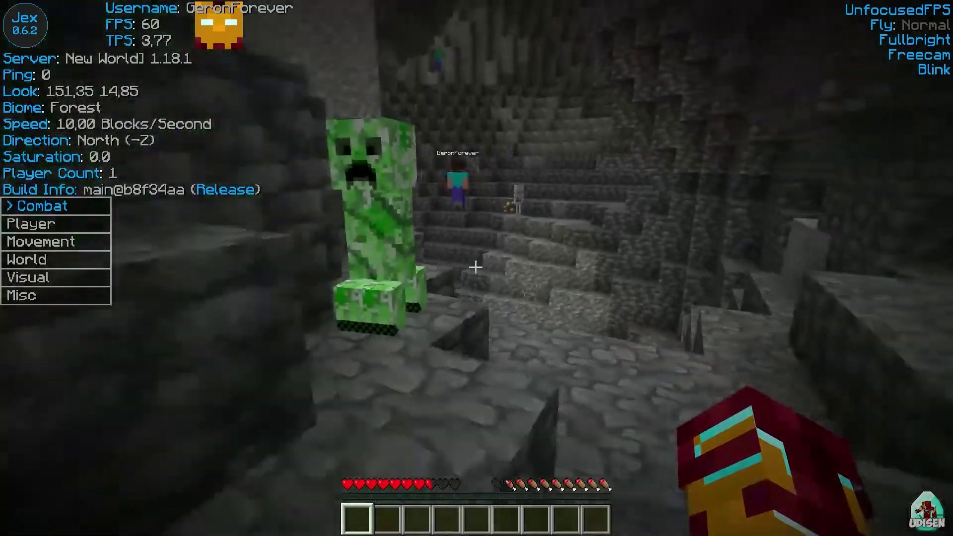
{"action": "key", "text": "s"}
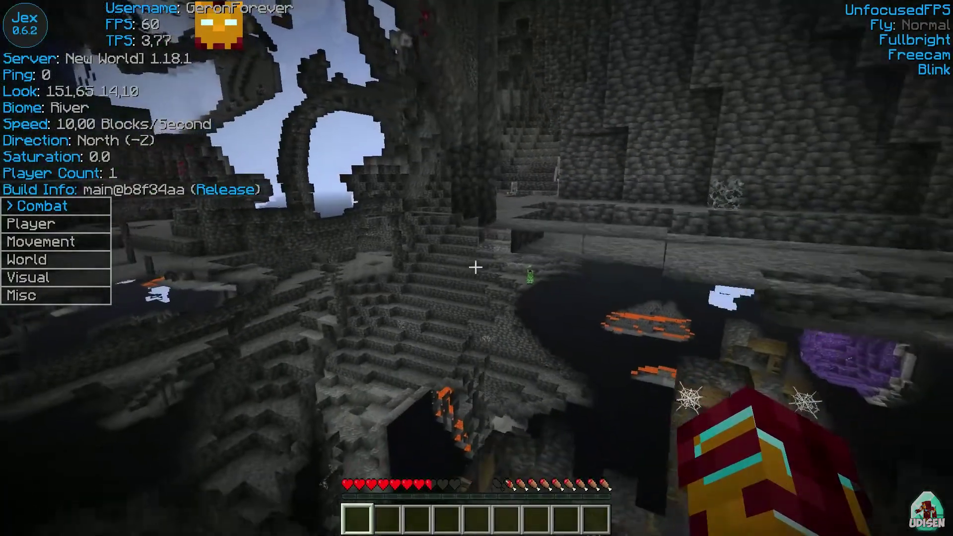
{"action": "key", "text": "s"}
- Switch Blink off, peek at BucketCatch's settings, and close the module panels
{"action": "key", "text": "Shift_R"}
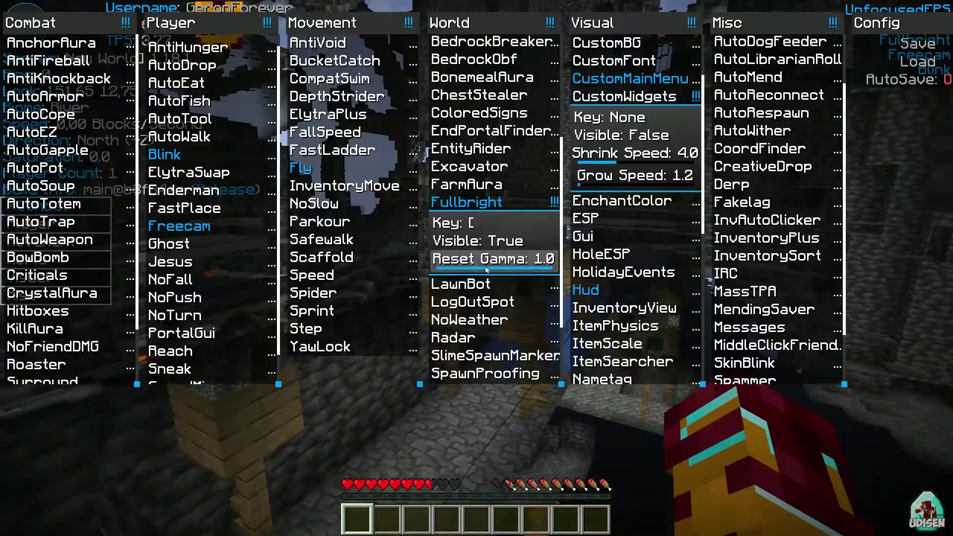
{"action": "left_click", "coordinate": [228, 158]}
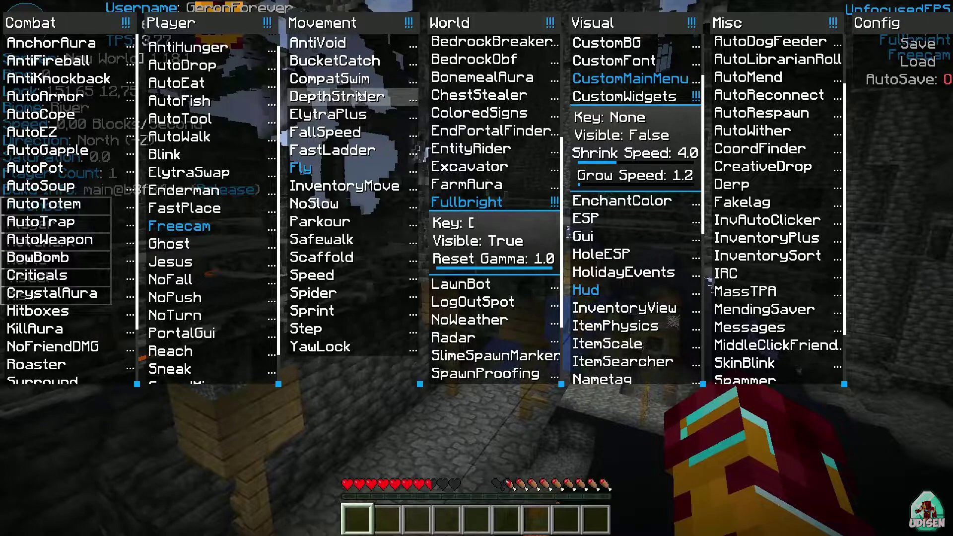
{"action": "right_click", "coordinate": [371, 61]}
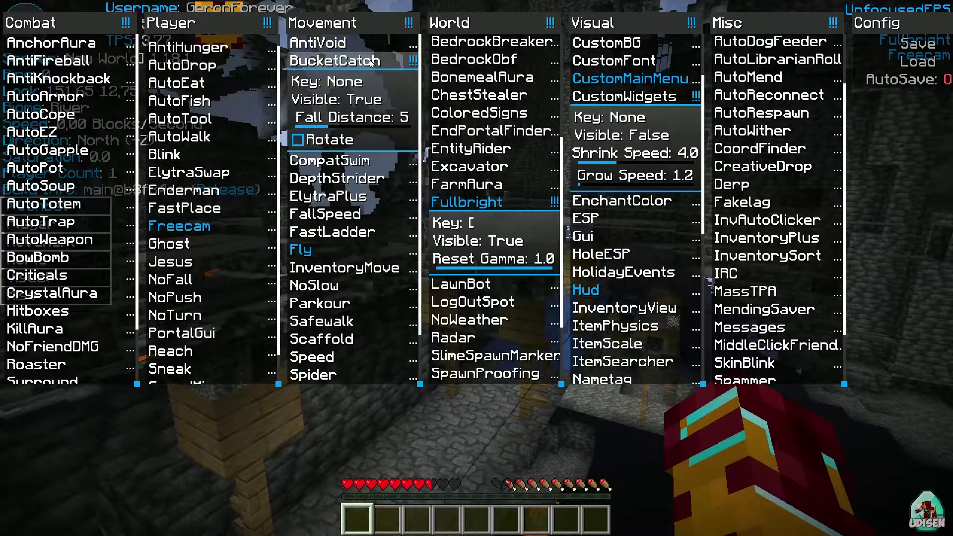
{"action": "right_click", "coordinate": [371, 62]}
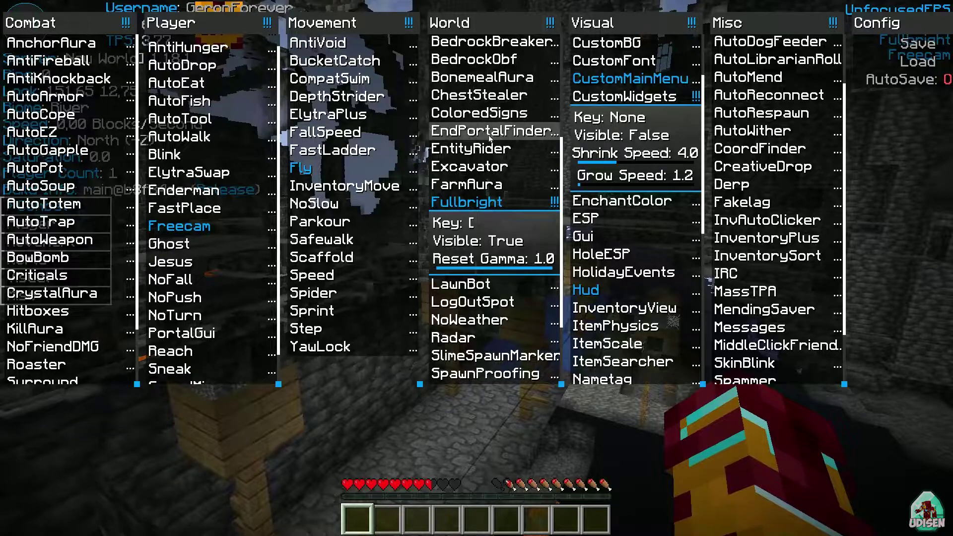
{"action": "scroll", "coordinate": [491, 148], "scroll_direction": "down", "scroll_amount": 5}
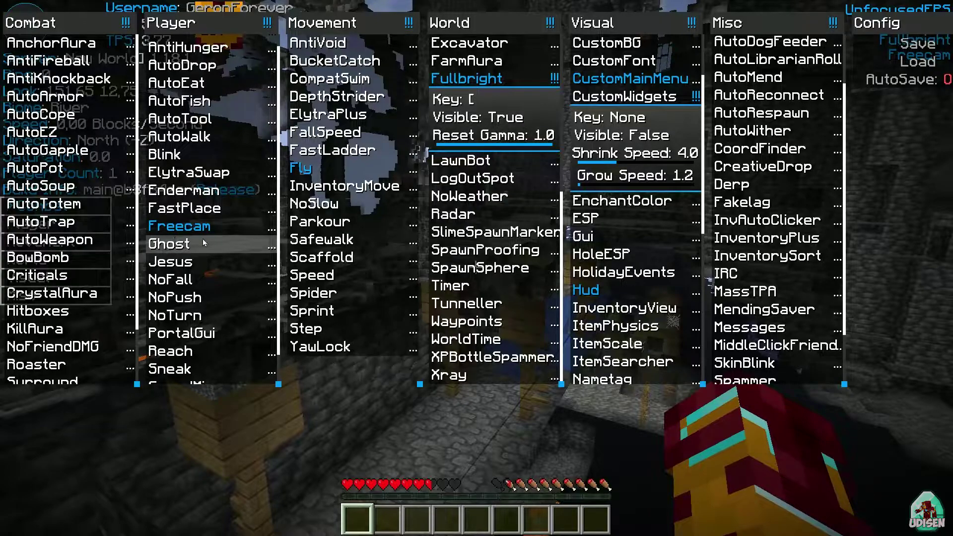
{"action": "scroll", "coordinate": [203, 238], "scroll_direction": "down", "scroll_amount": 2}
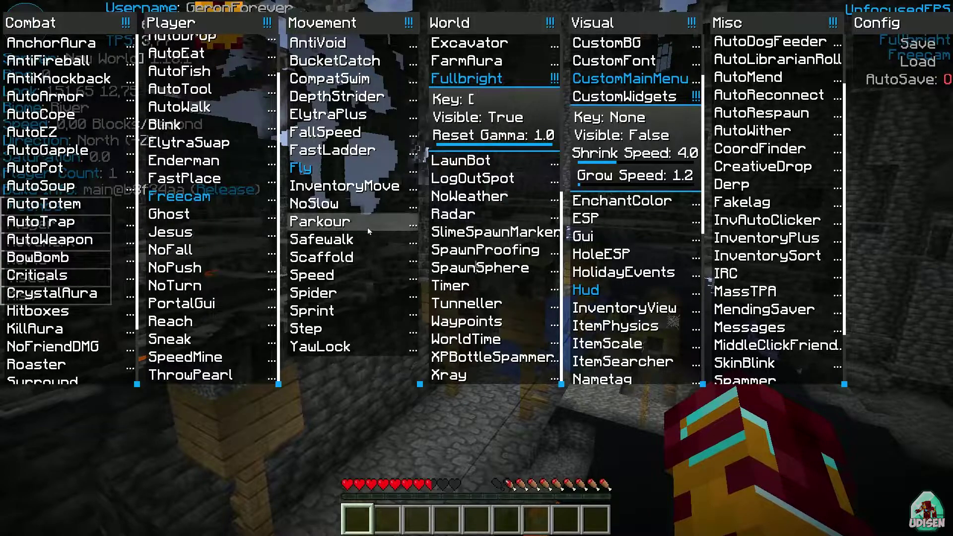
{"action": "key", "text": "Escape"}
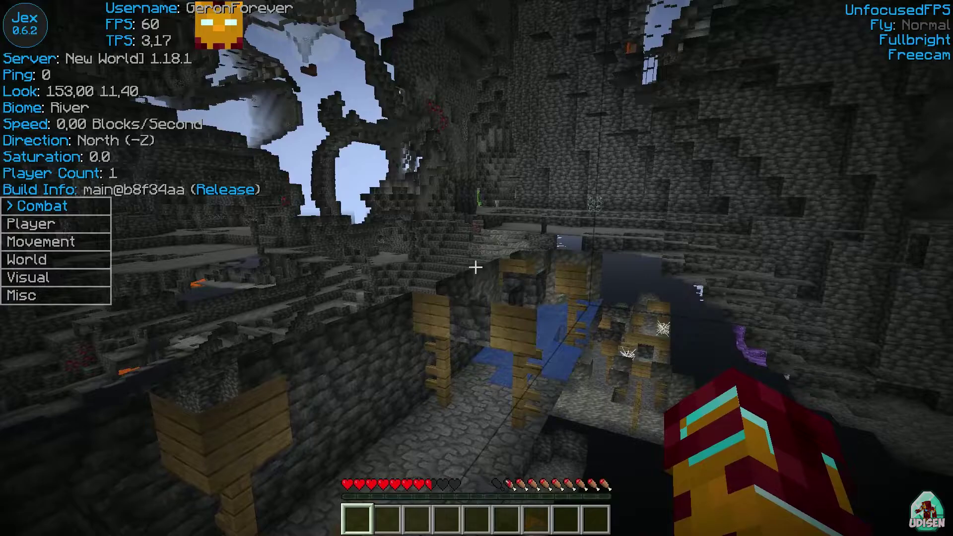
- Fly the free camera forward past two creepers and a skeleton, then back over a lava ravine
{"action": "key", "text": "w"}
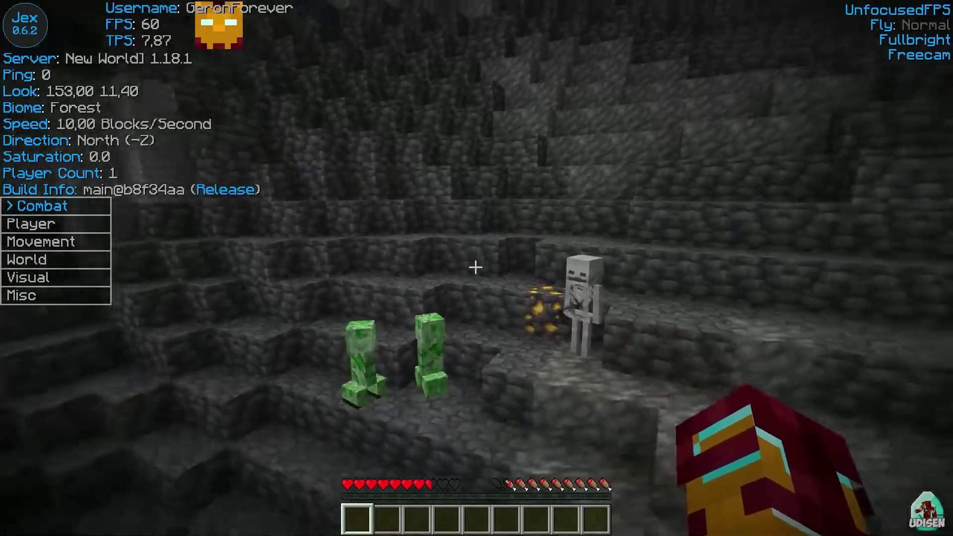
{"action": "key", "text": "s"}
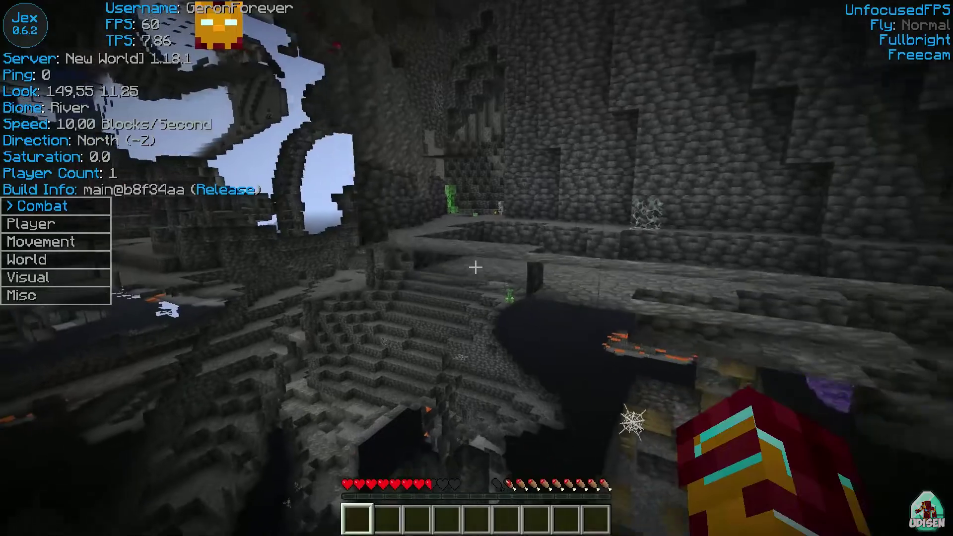
- Switch on Xray and fly the free camera forward to view the cave in X-ray
{"action": "mouse_move", "coordinate": [476, 268]}
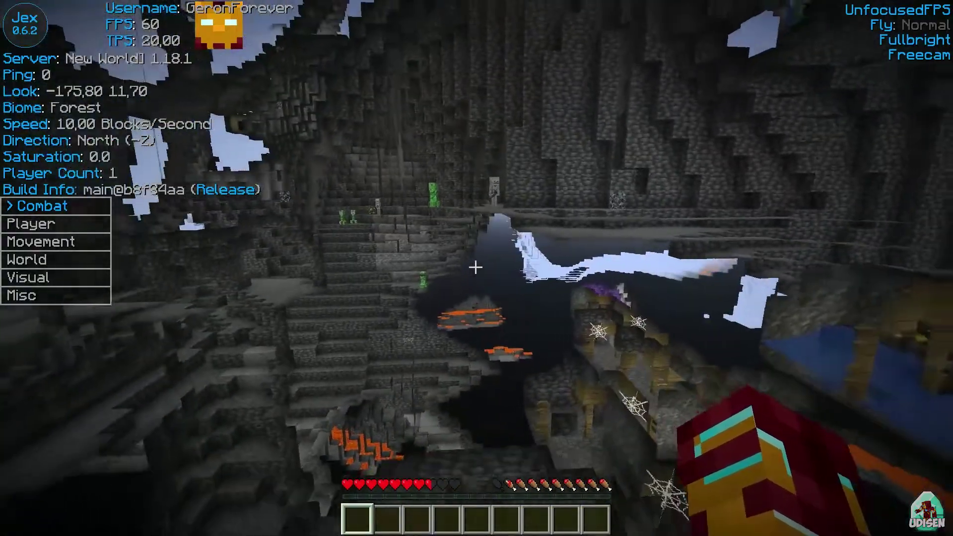
{"action": "key", "text": "Shift_R"}
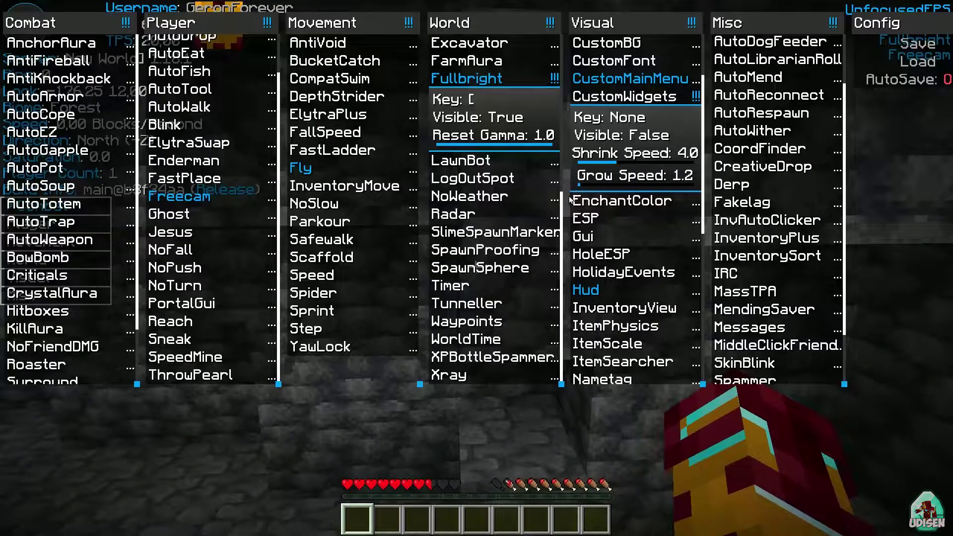
{"action": "left_click", "coordinate": [469, 378]}
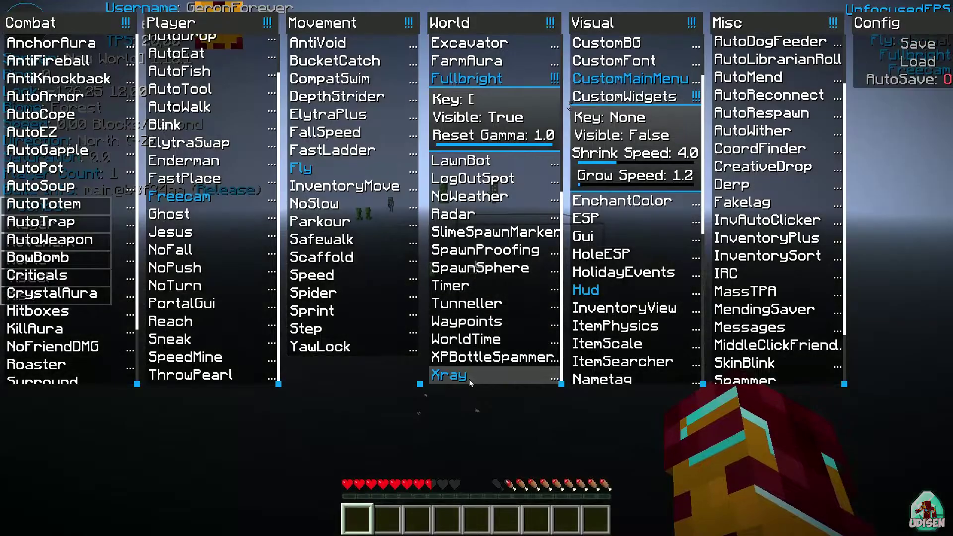
{"action": "key", "text": "Escape"}
{"action": "mouse_move", "coordinate": [475, 267]}
{"action": "key", "text": "w"}
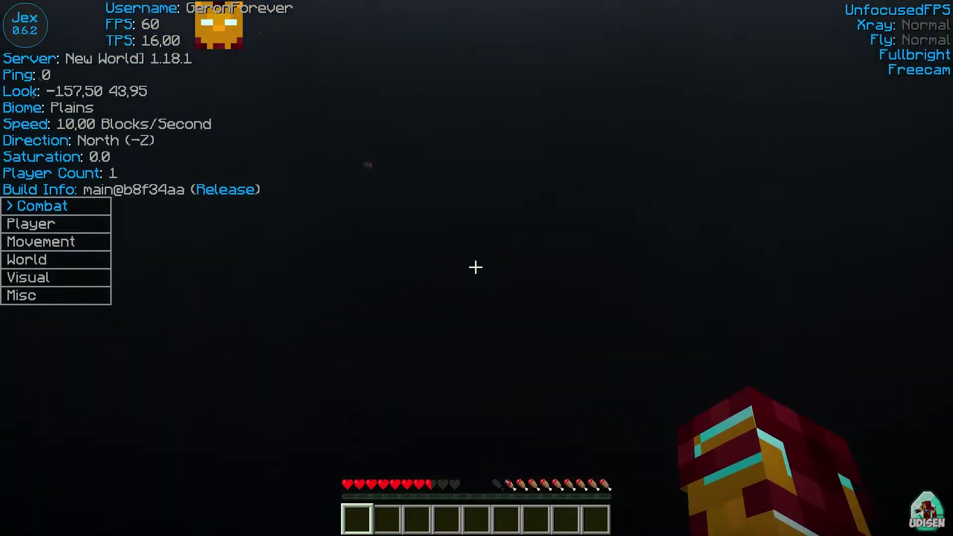
- Deactivate infinitygauntlet_texturepack.zip in Options > Resource Packs and confirm with Done to reload
{"action": "key", "text": "Shift_R"}
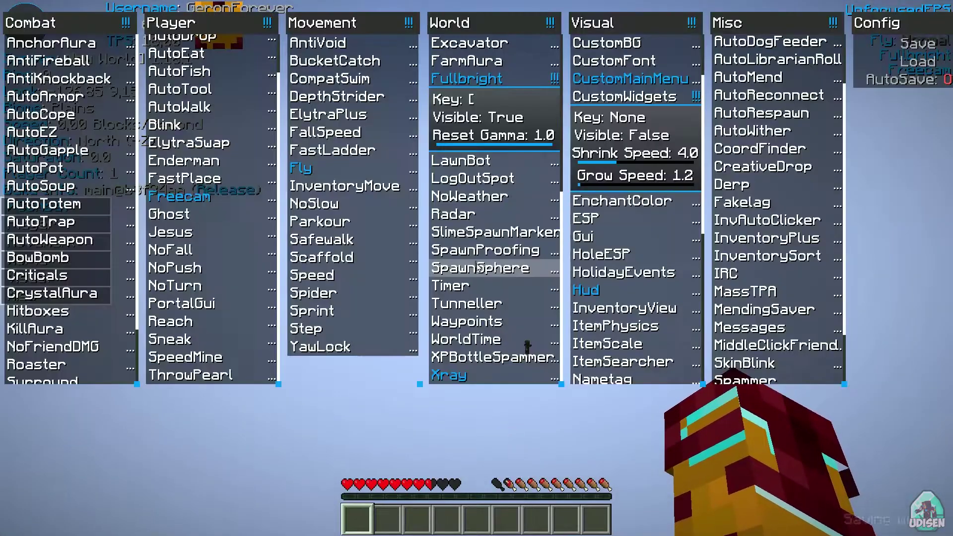
{"action": "key", "text": "Escape"}
{"action": "key", "text": "Escape"}
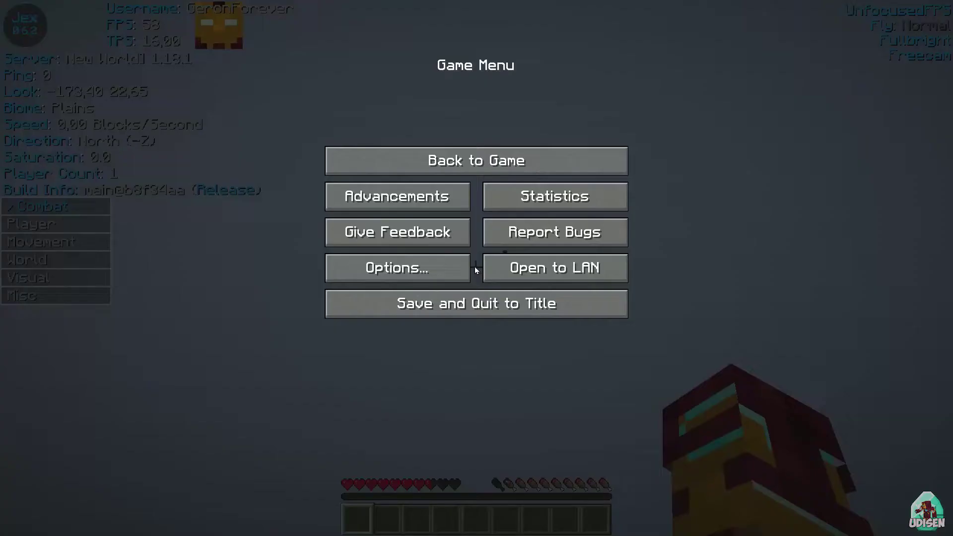
{"action": "left_click", "coordinate": [427, 265]}
{"action": "left_click", "coordinate": [378, 275]}
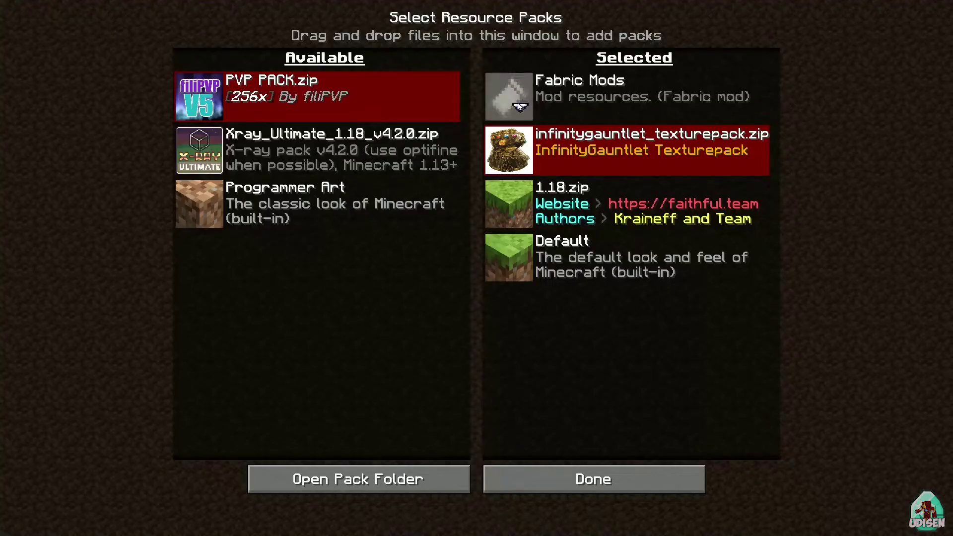
{"action": "left_click", "coordinate": [502, 148]}
{"action": "left_click", "coordinate": [543, 475]}
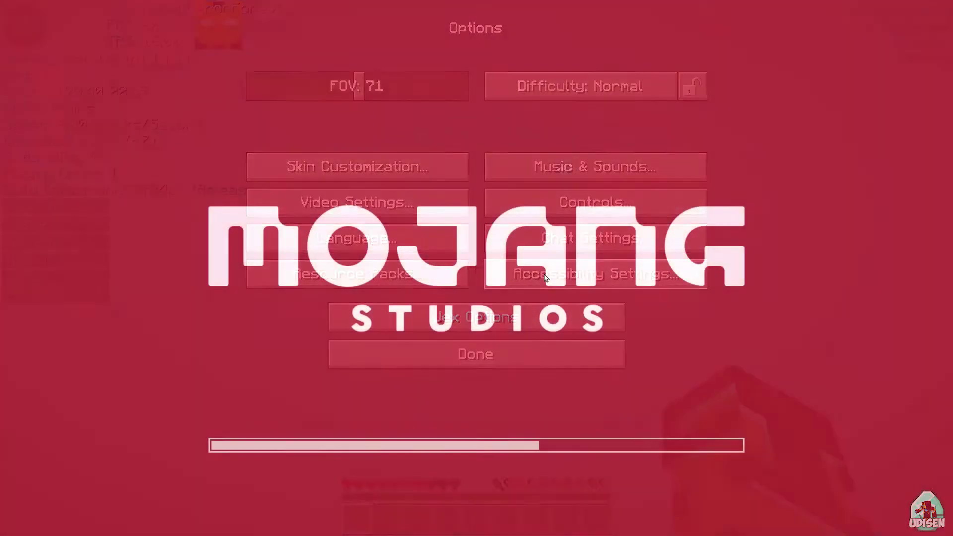